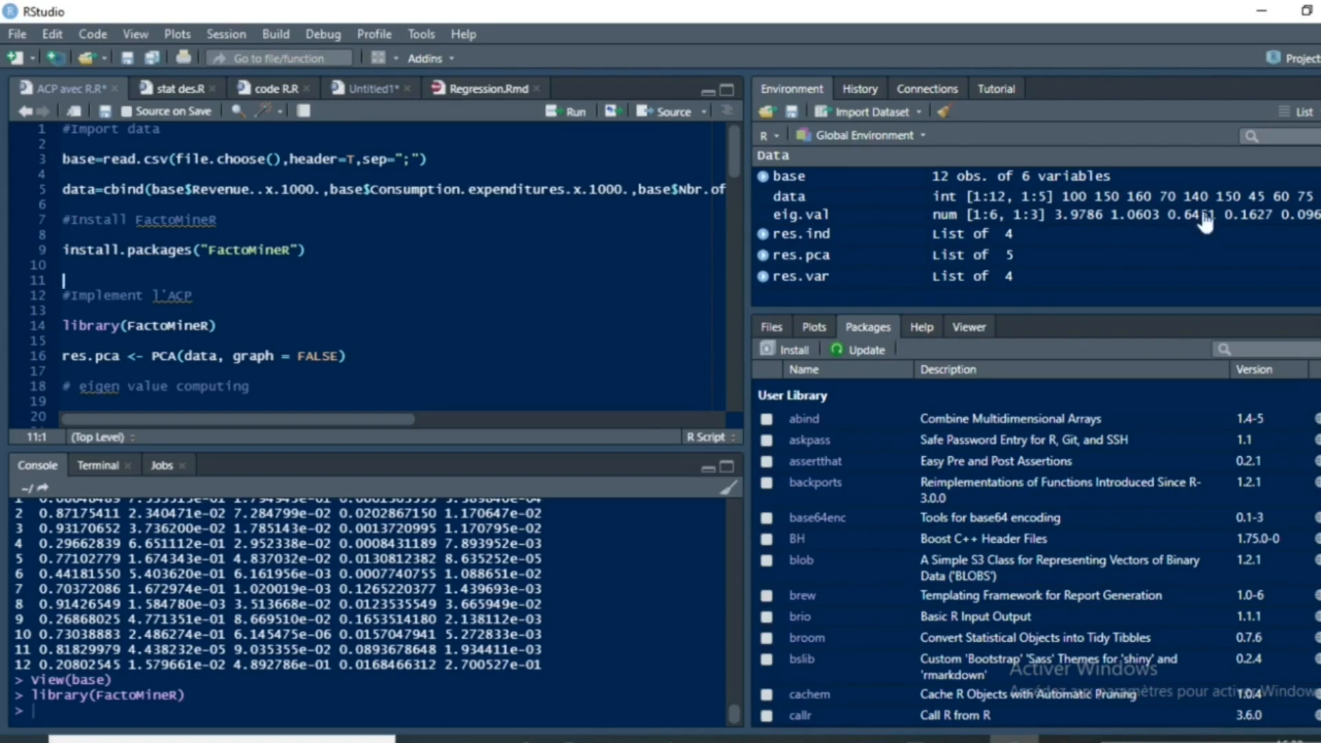
# Open the base data frame and look through its rows and all columns from Individual to level.of.study
pyautogui.click(1028, 177)
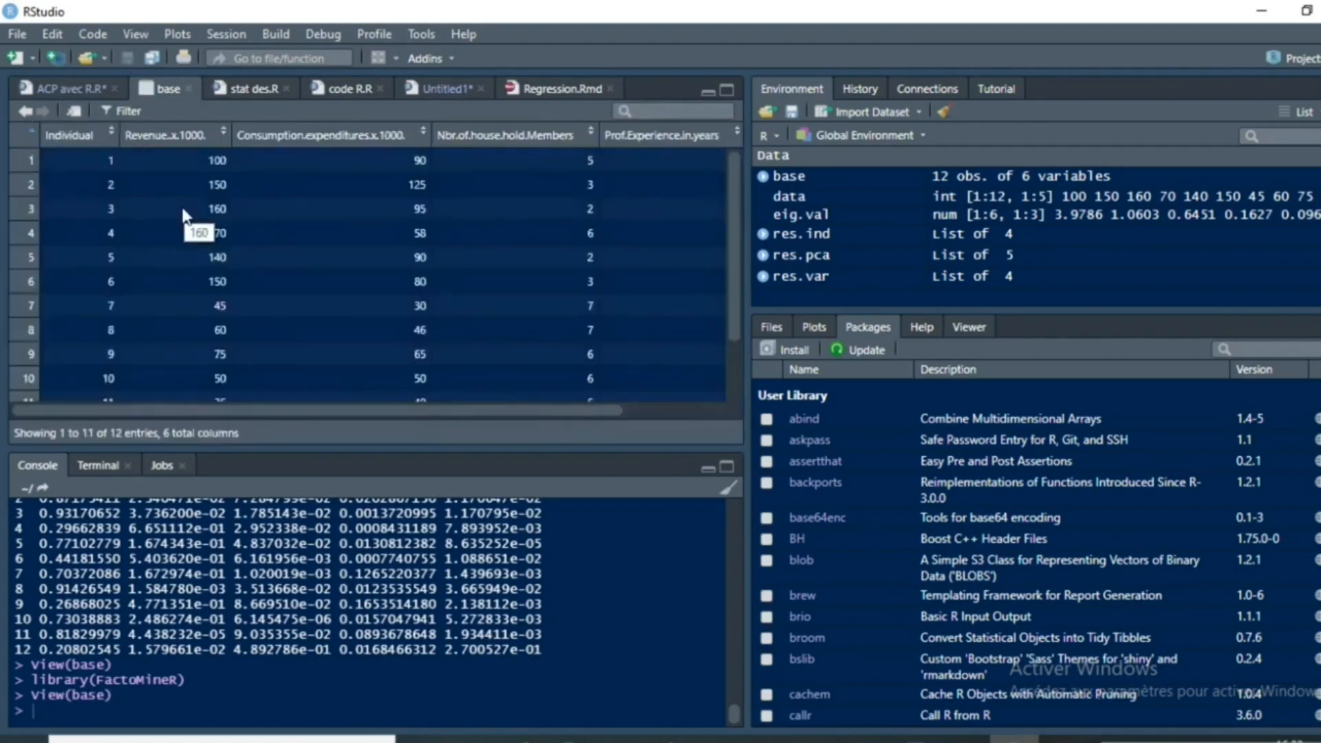
pyautogui.scroll(-1, 95, 186)
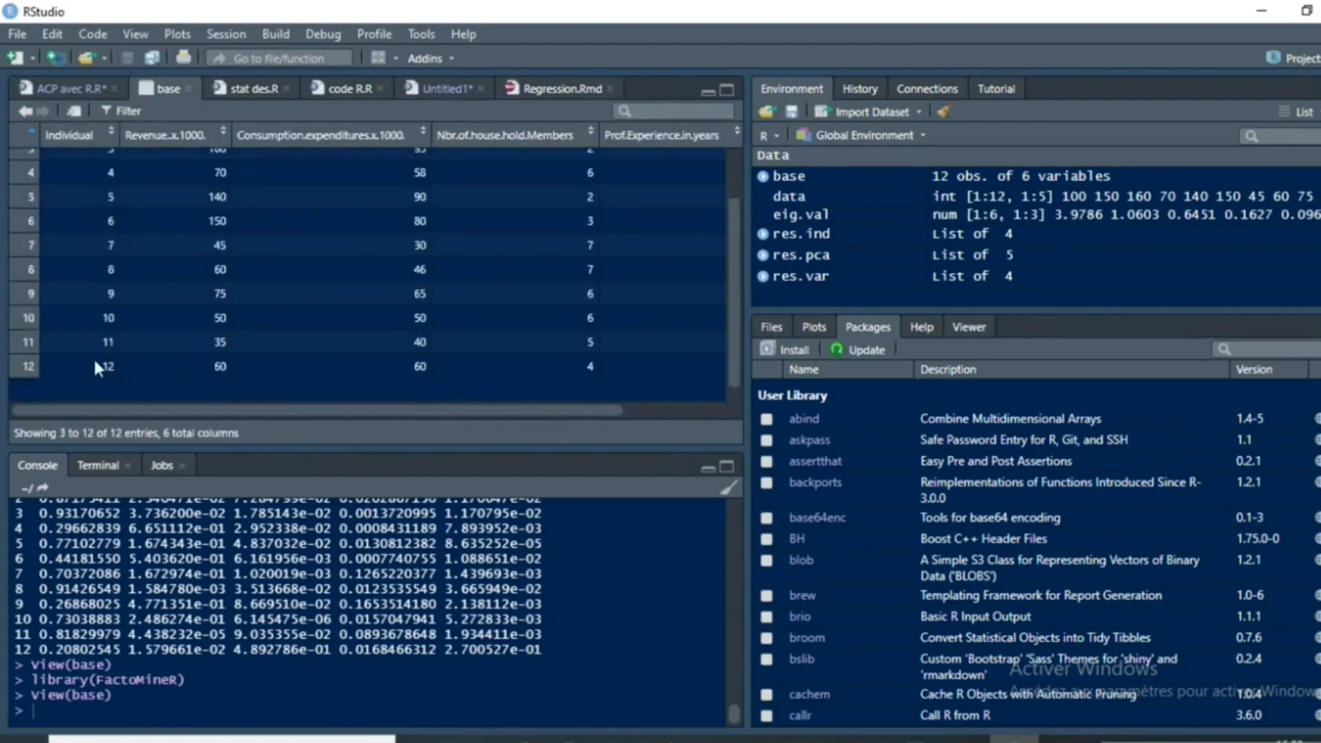
pyautogui.scroll(2, 94, 366)
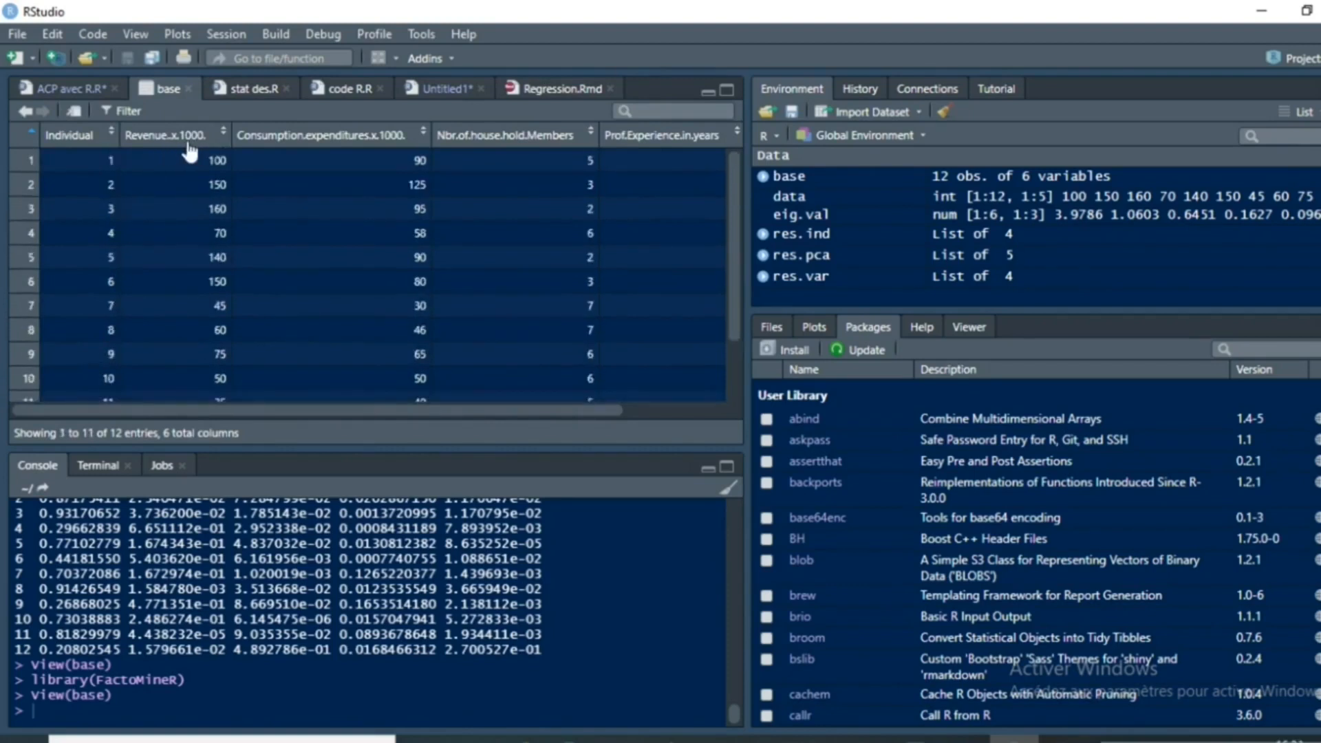
pyautogui.moveTo(449, 407); pyautogui.dragTo(578, 413)
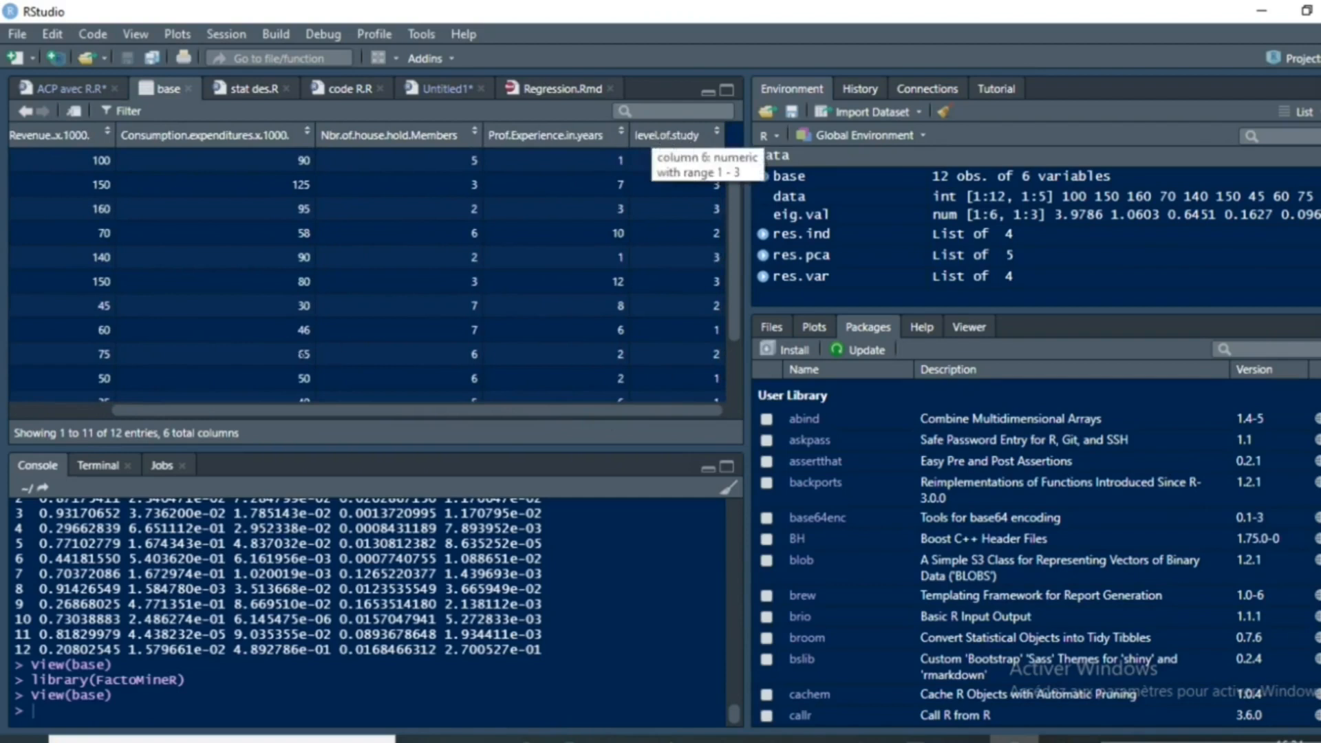
pyautogui.moveTo(168, 414); pyautogui.dragTo(34, 414)
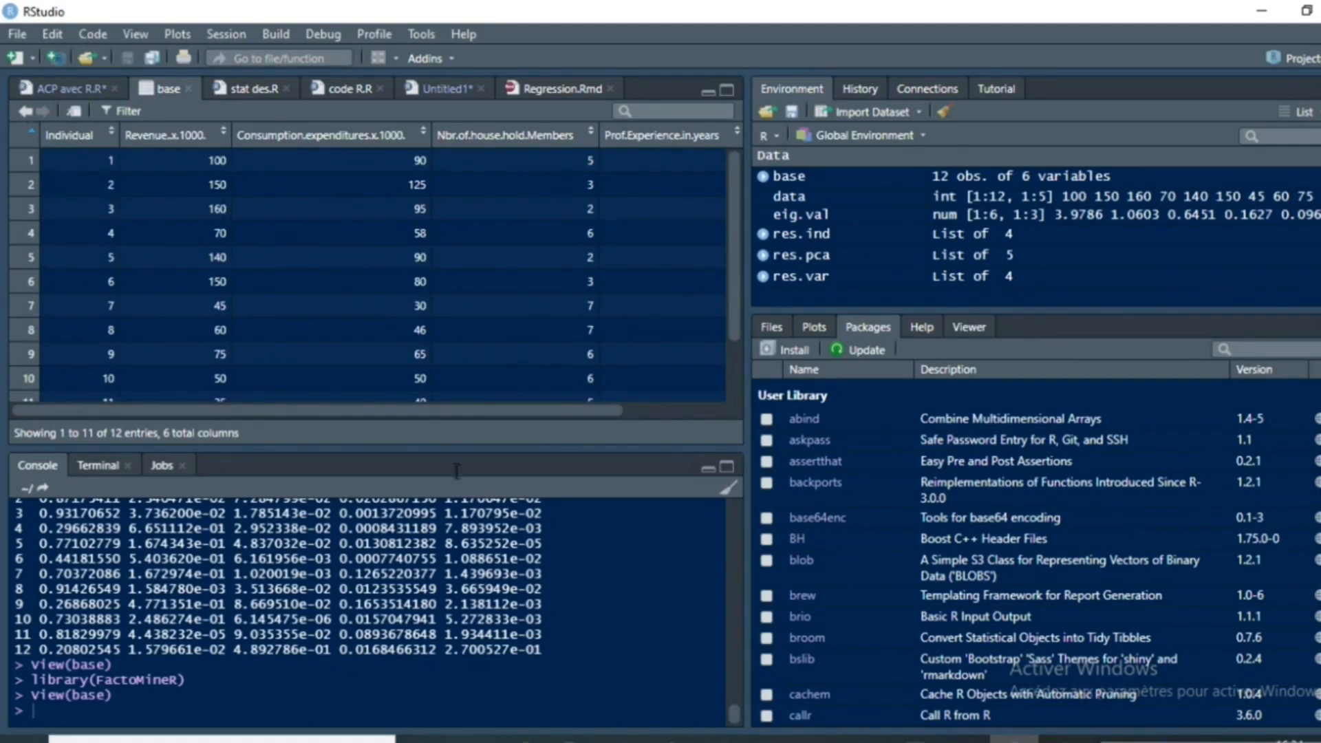
# Compare the variables combined by the cbind statement on line 5 of the ACP avec R.R script with the columns of base
pyautogui.click(68, 88)
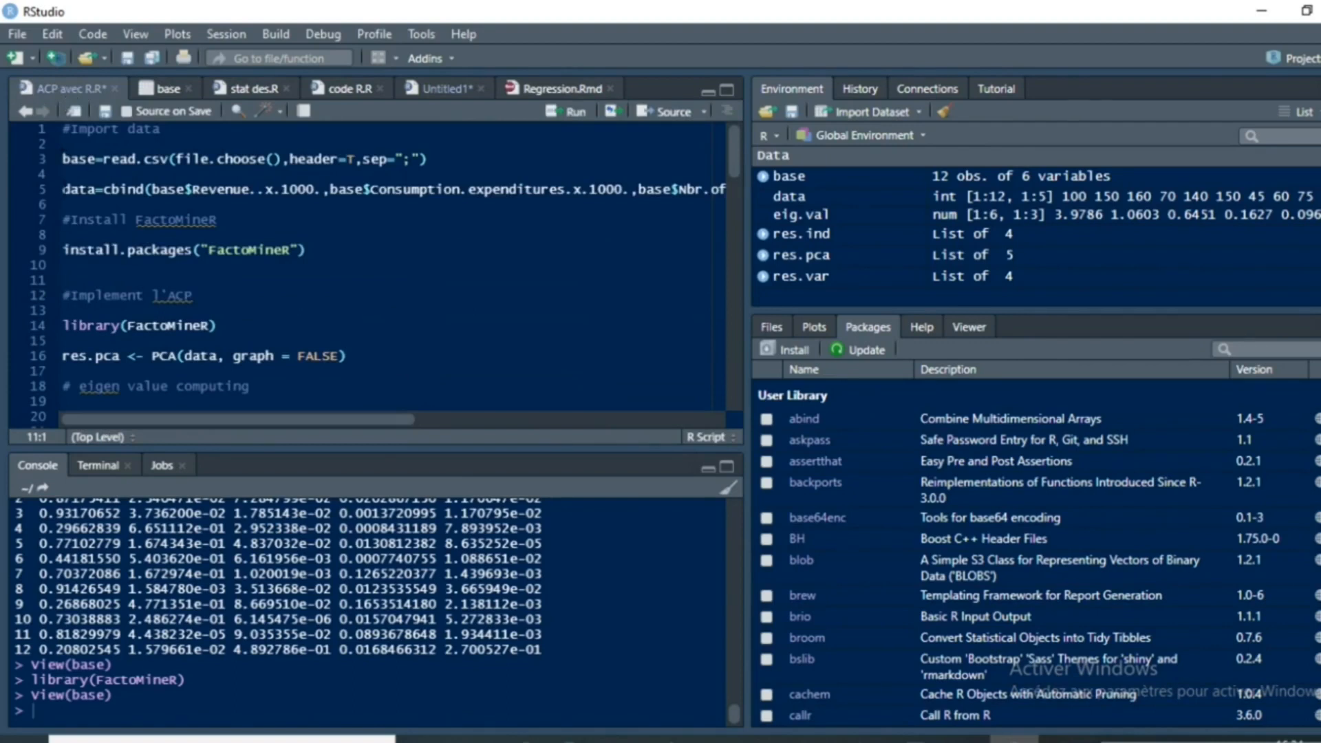
pyautogui.moveTo(62, 189); pyautogui.dragTo(737, 184)
pyautogui.moveTo(221, 419); pyautogui.dragTo(60, 423)
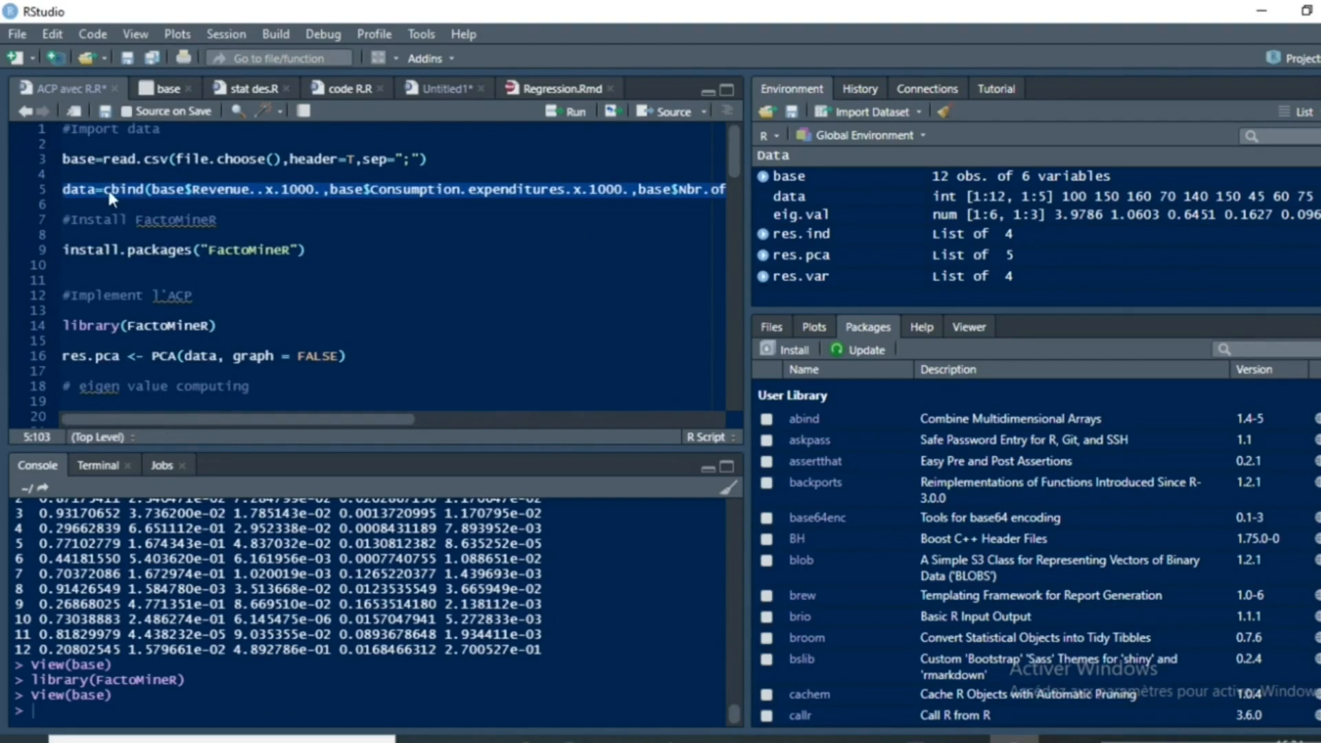
pyautogui.click(165, 196)
pyautogui.click(164, 90)
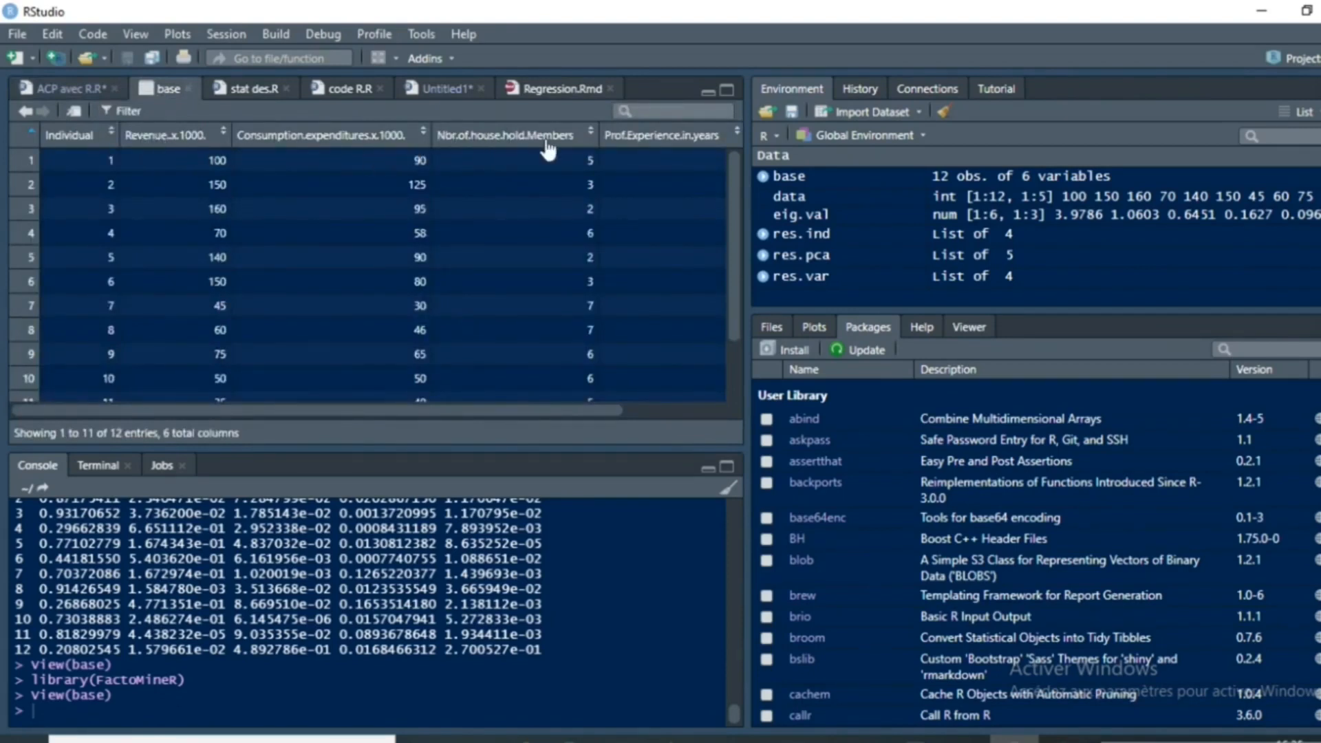
pyautogui.moveTo(530, 410); pyautogui.dragTo(659, 410)
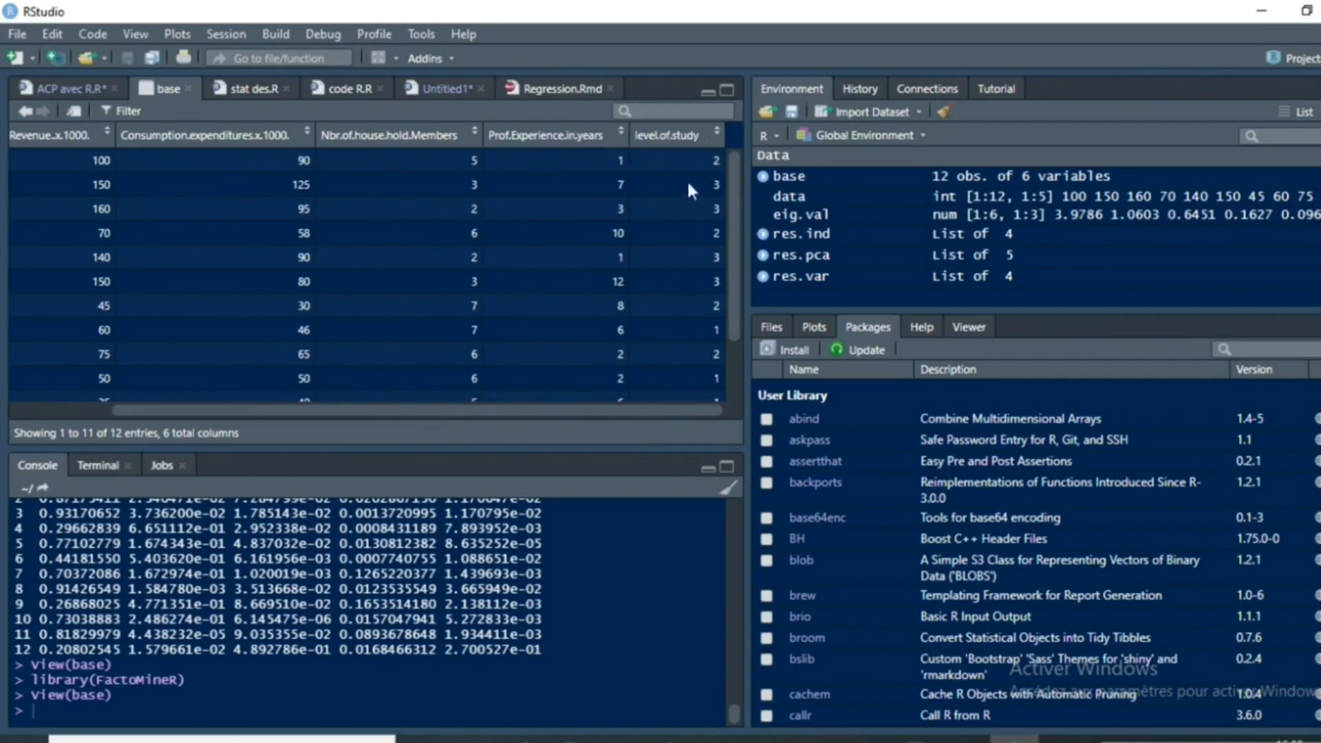
pyautogui.click(70, 88)
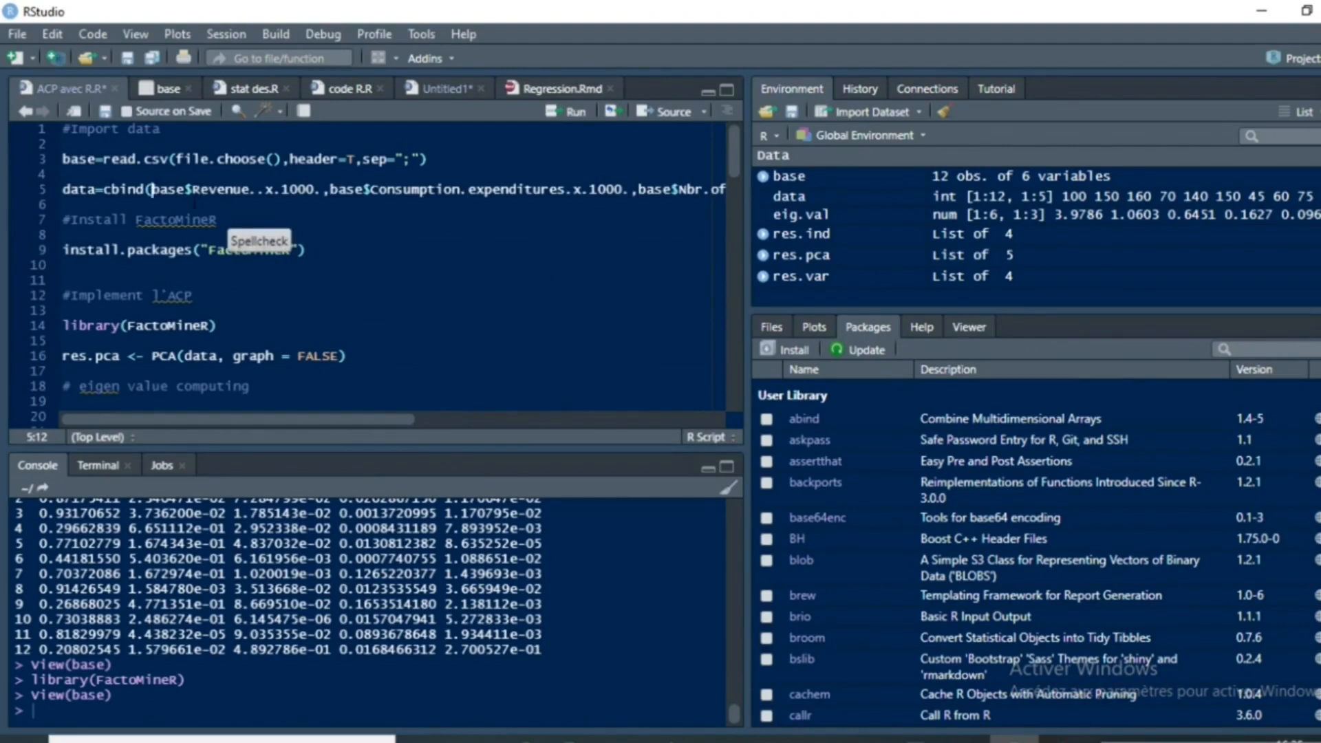
# Run the line 5 cbind statement that combines the selected columns of base into data
pyautogui.moveTo(62, 159); pyautogui.dragTo(97, 159)
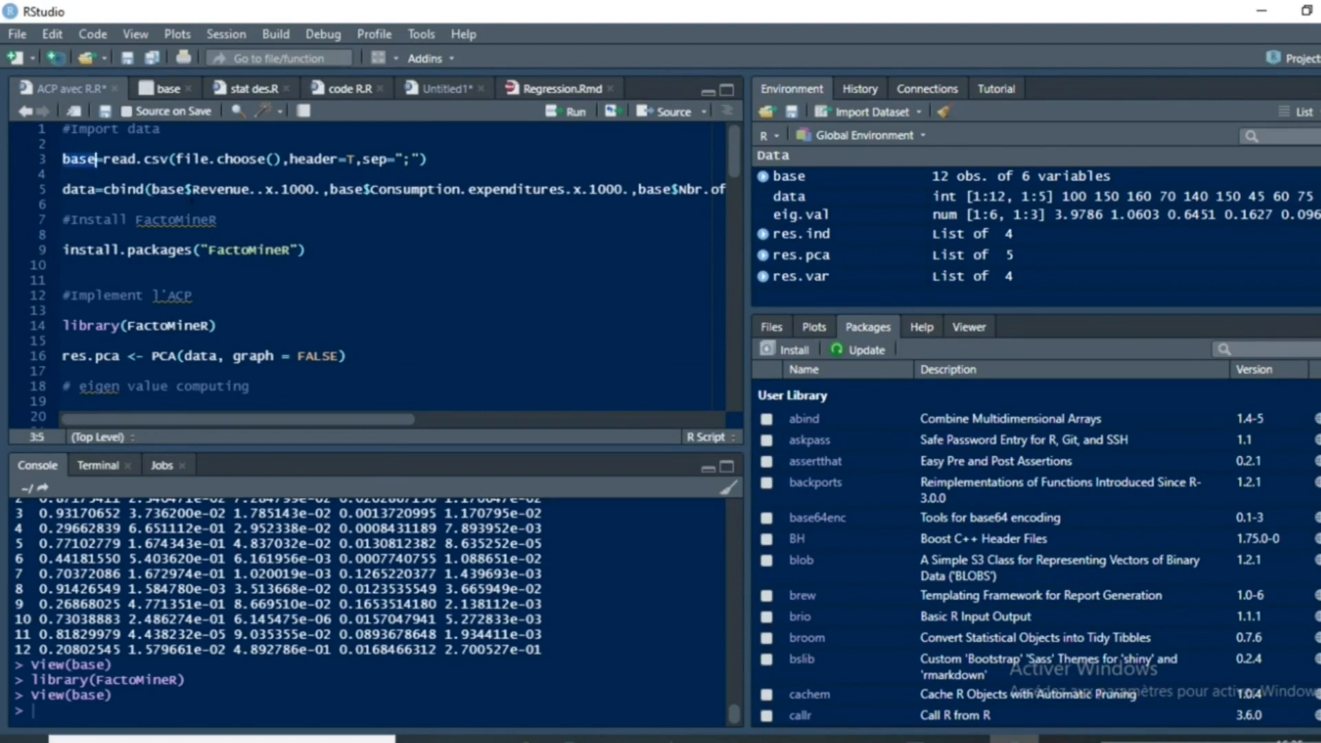
pyautogui.moveTo(188, 189); pyautogui.dragTo(395, 189)
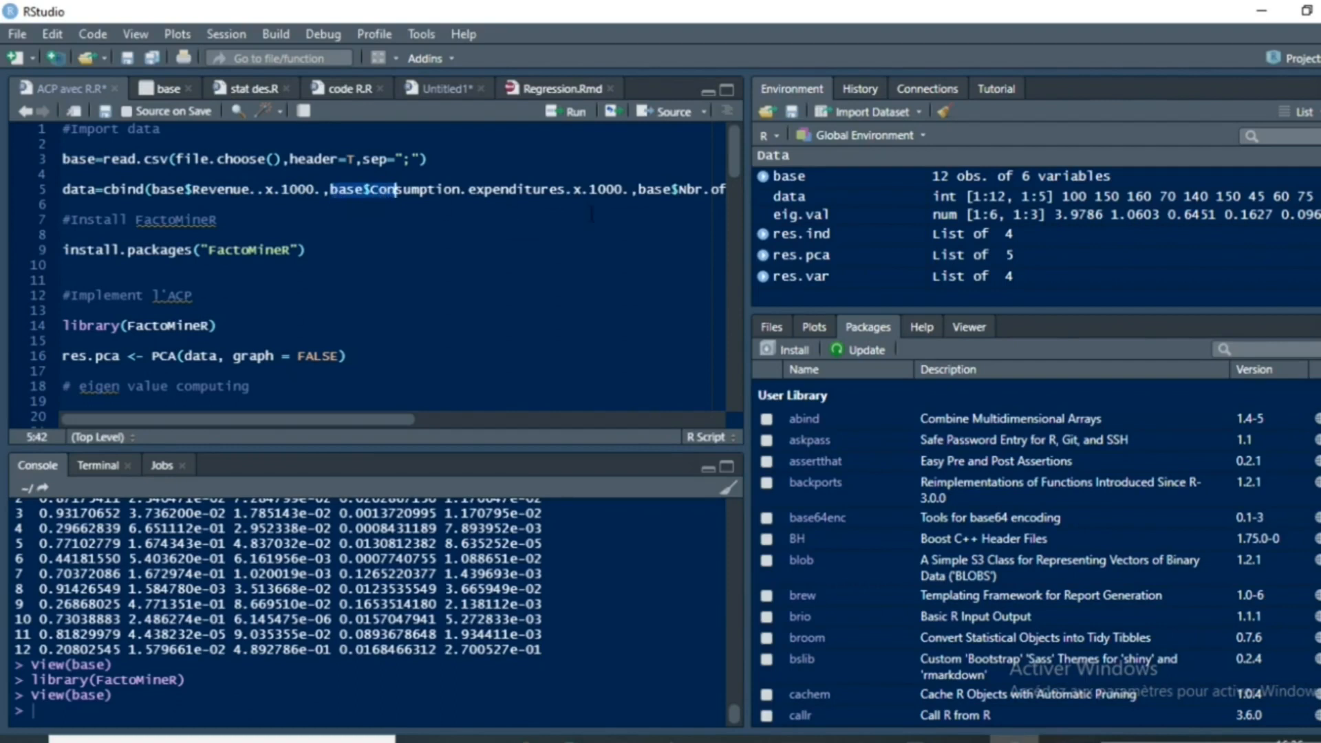
pyautogui.moveTo(301, 420)
pyautogui.mouseDown()
pyautogui.moveTo(410, 419)
pyautogui.moveTo(292, 426)
pyautogui.mouseUp()
pyautogui.moveTo(62, 189)
pyautogui.mouseDown()
pyautogui.moveTo(113, 190)
pyautogui.moveTo(63, 205)
pyautogui.mouseUp()
pyautogui.click(570, 111)
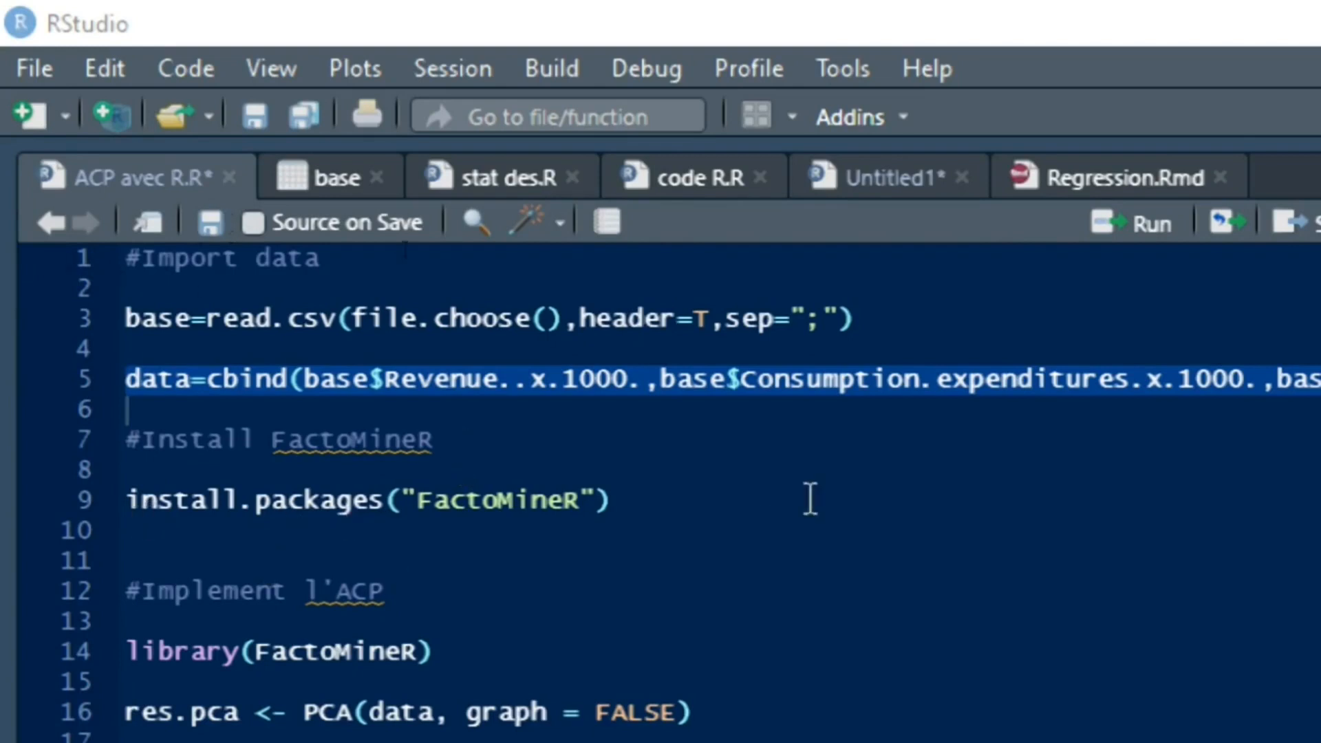
# Review the install.packages("FactoMineR") line and run library(FactoMineR) on line 14 to load the package
pyautogui.click(633, 500)
pyautogui.moveTo(608, 500); pyautogui.dragTo(109, 500)
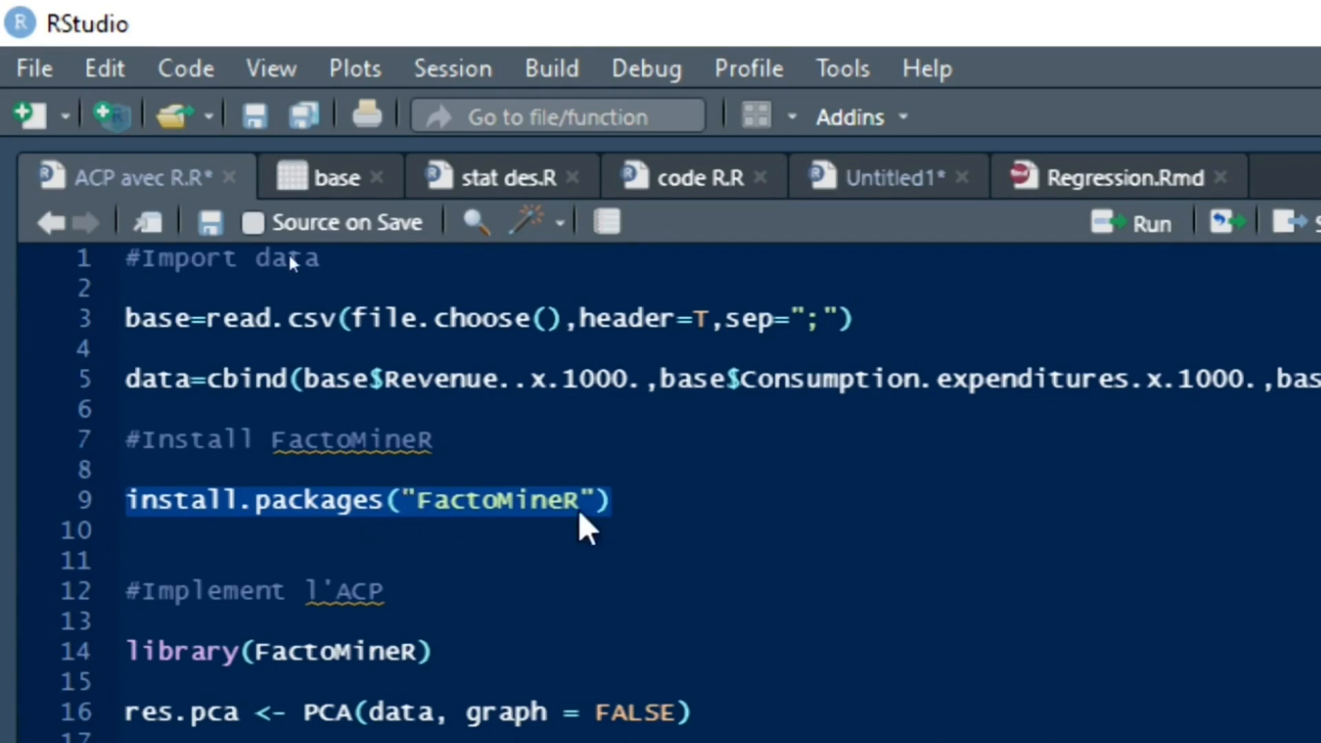
pyautogui.scroll(-2, 303, 604)
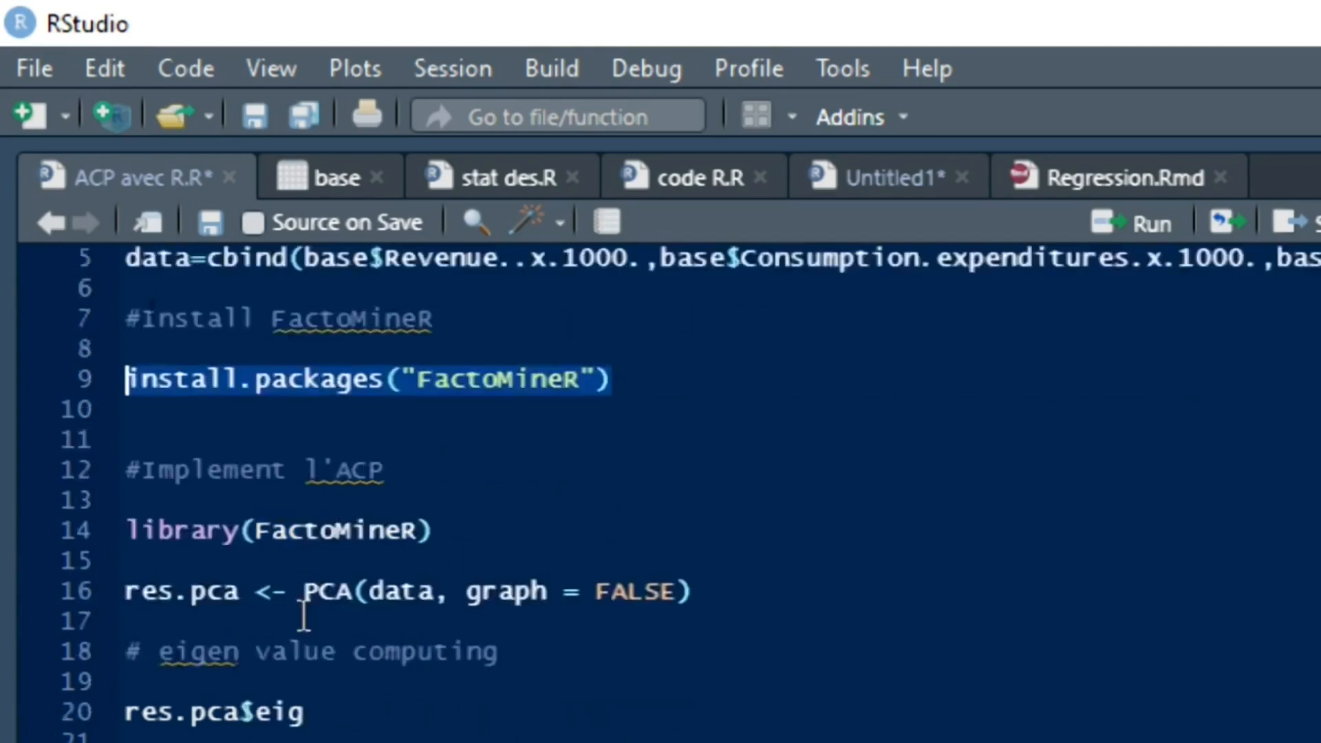
pyautogui.click(446, 533)
pyautogui.keyDown('shift'); pyautogui.click(129, 529); pyautogui.keyUp('shift')
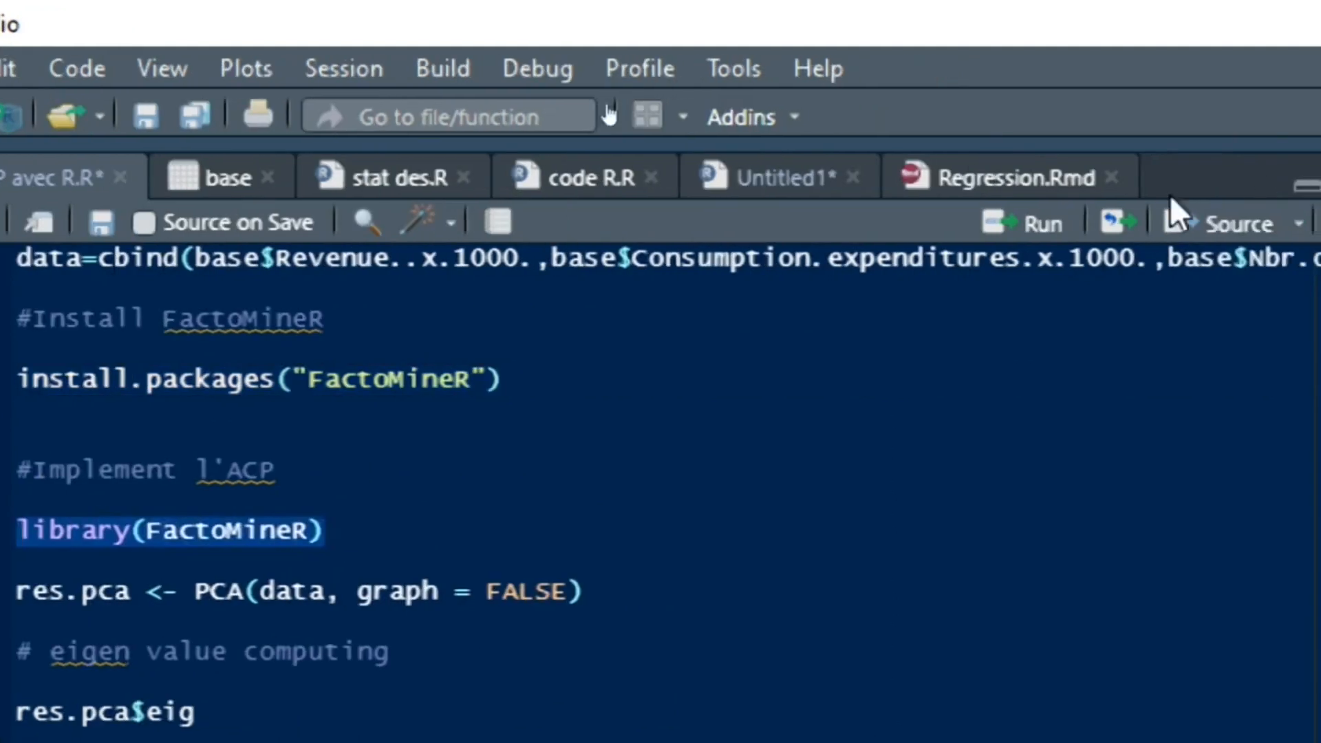
pyautogui.click(1034, 229)
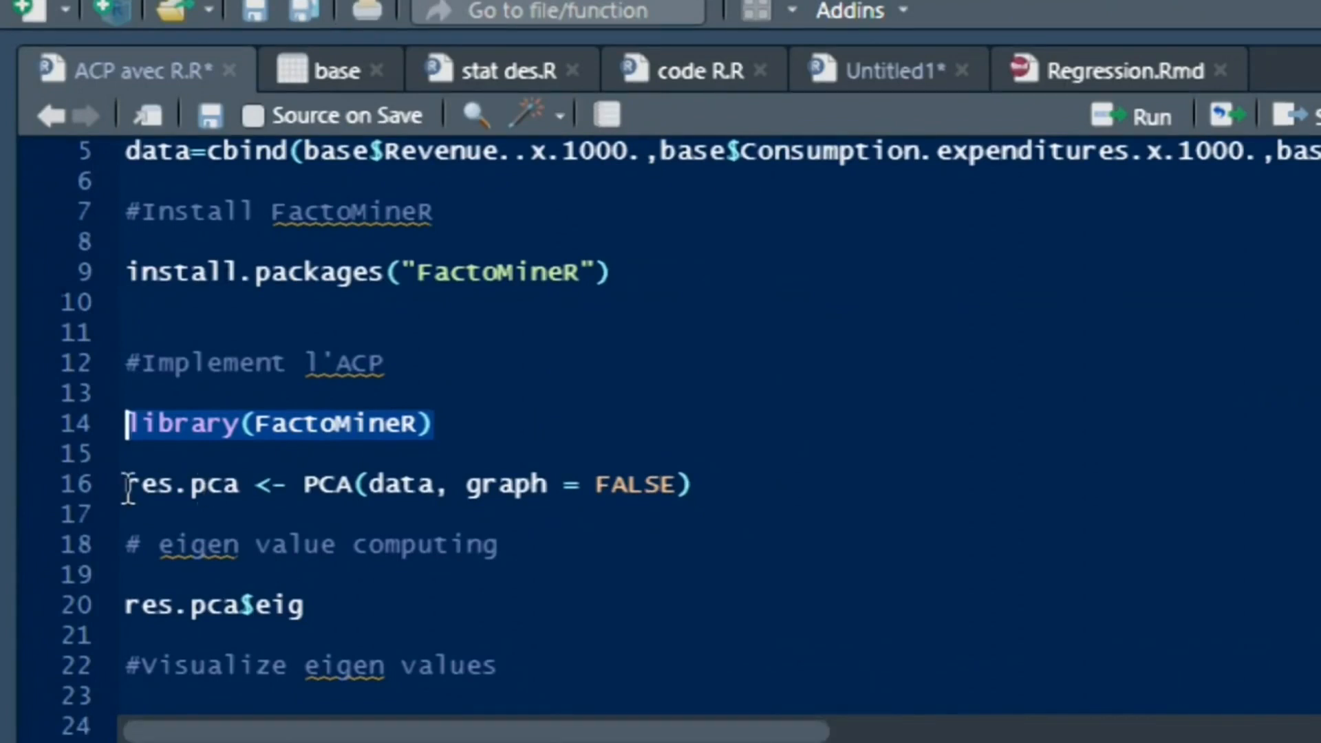
# Run the principal component analysis on data with graph = FALSE, storing the result in res.pca
pyautogui.moveTo(127, 488); pyautogui.dragTo(251, 485)
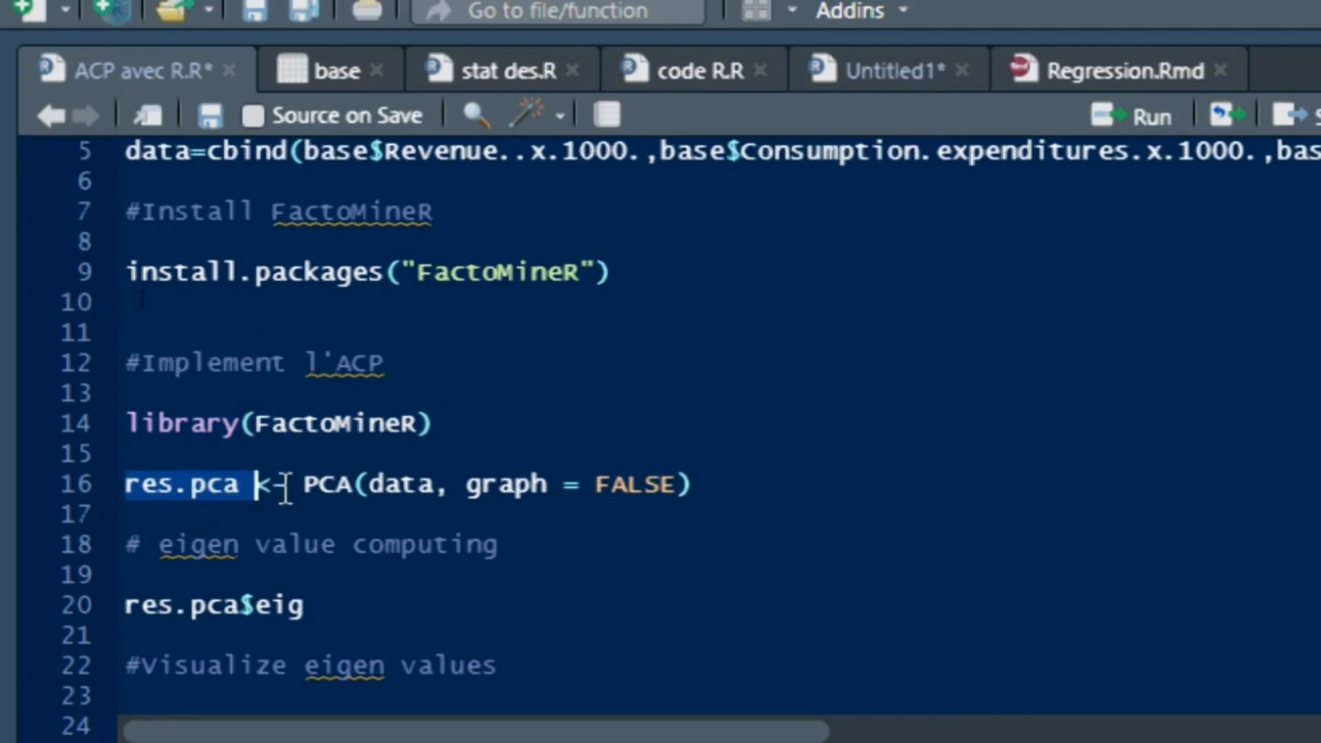
pyautogui.moveTo(307, 492)
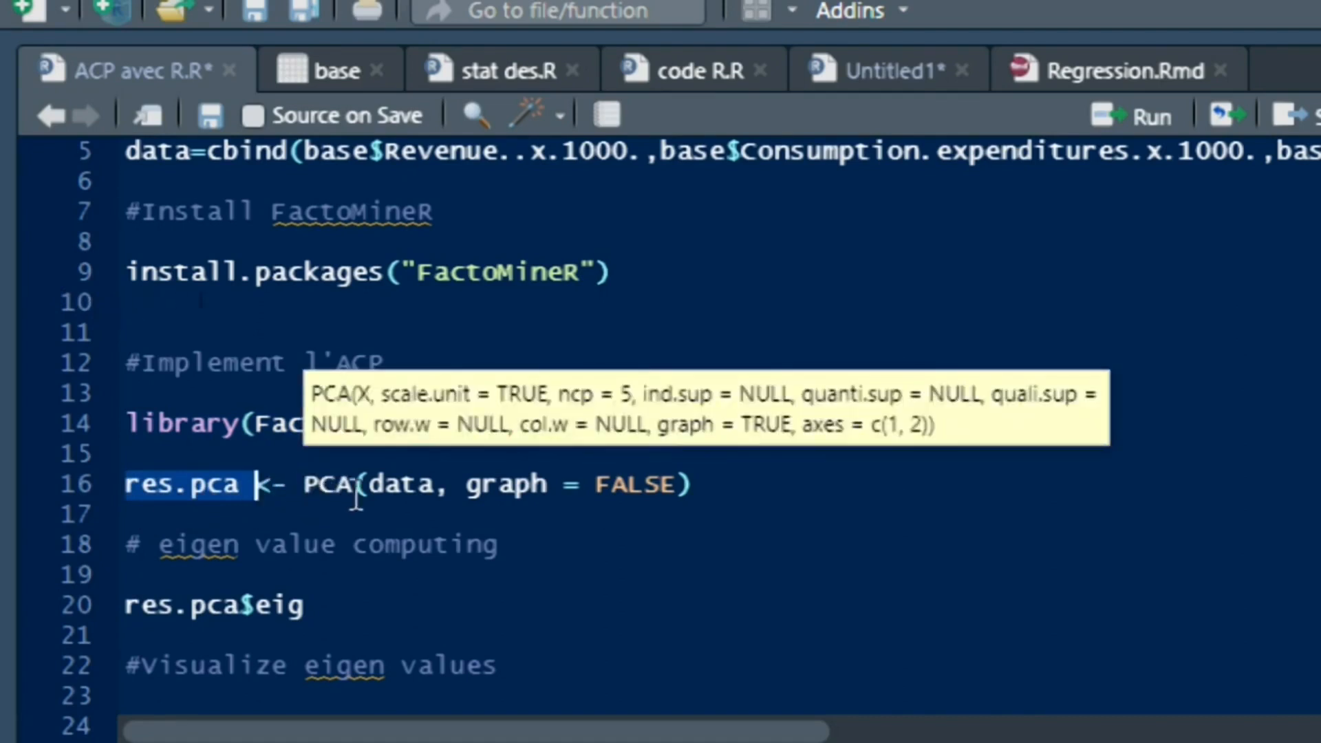
pyautogui.moveTo(304, 487); pyautogui.dragTo(746, 507)
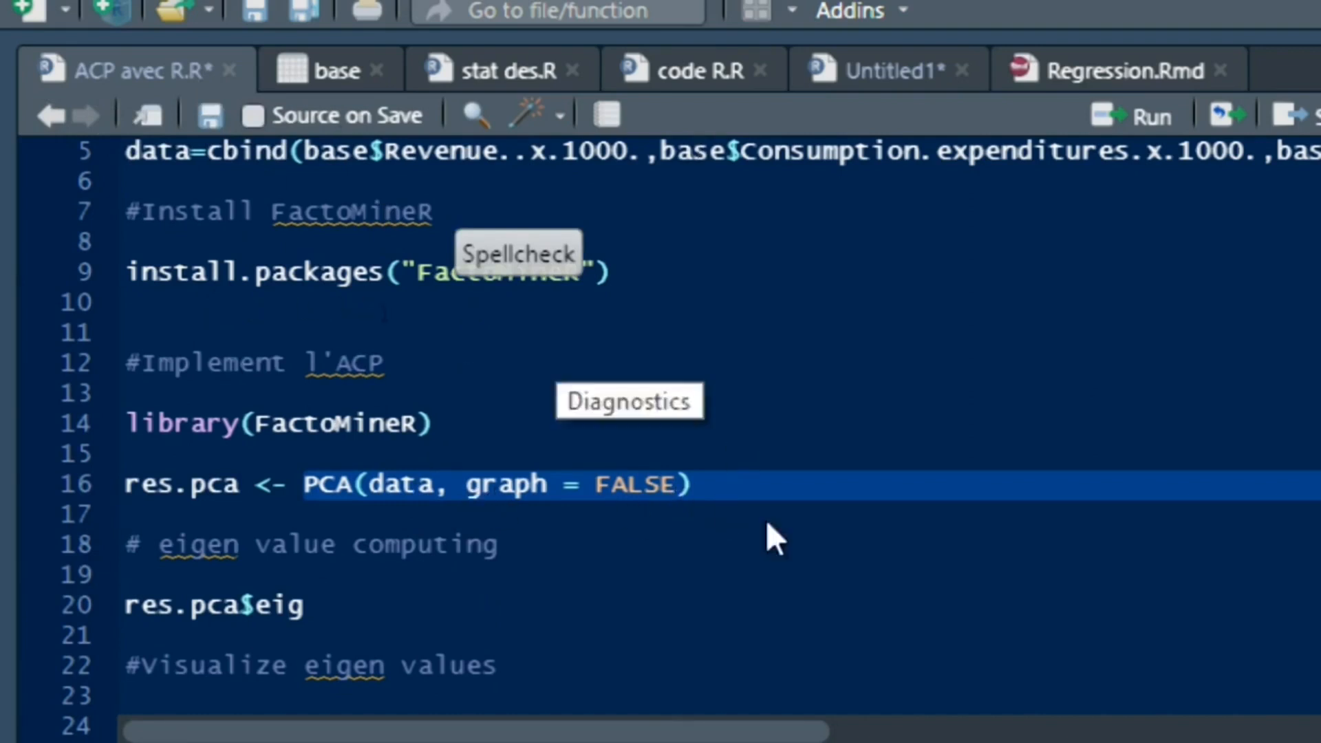
pyautogui.moveTo(721, 483); pyautogui.dragTo(78, 485)
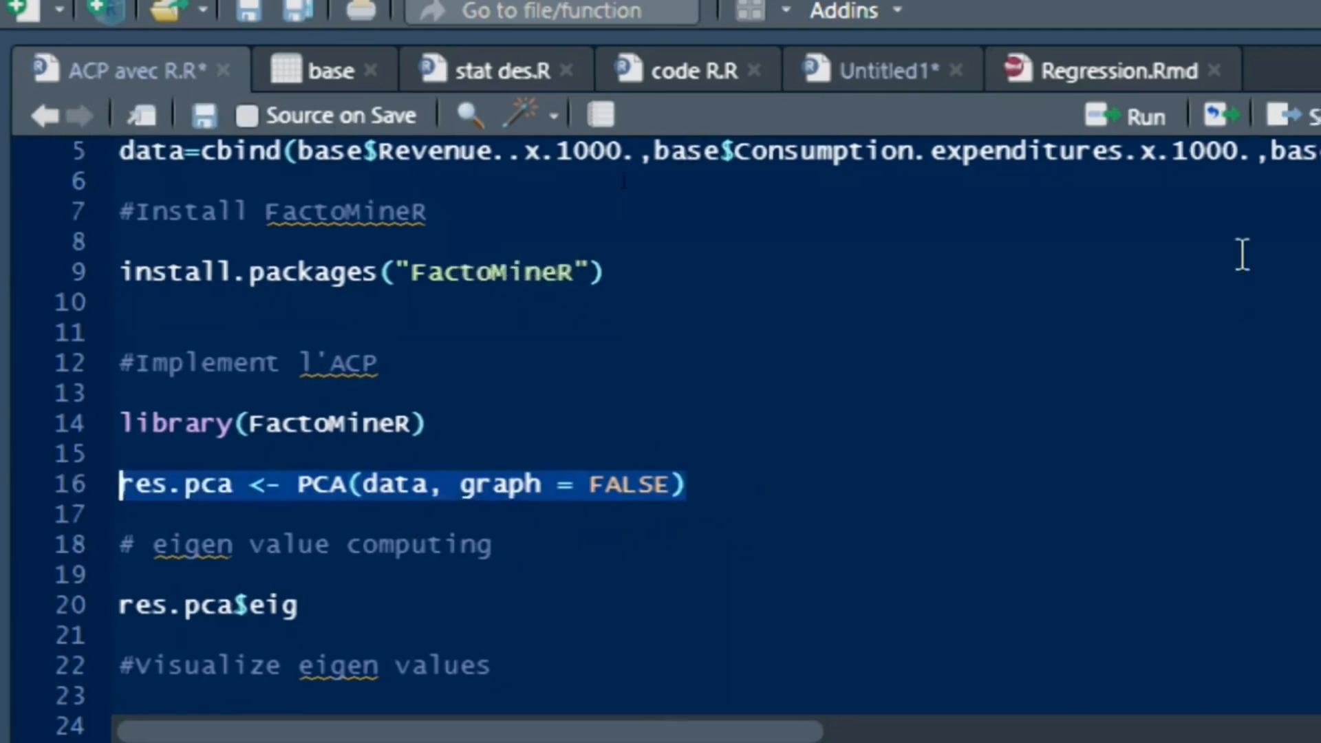
pyautogui.click(1125, 120)
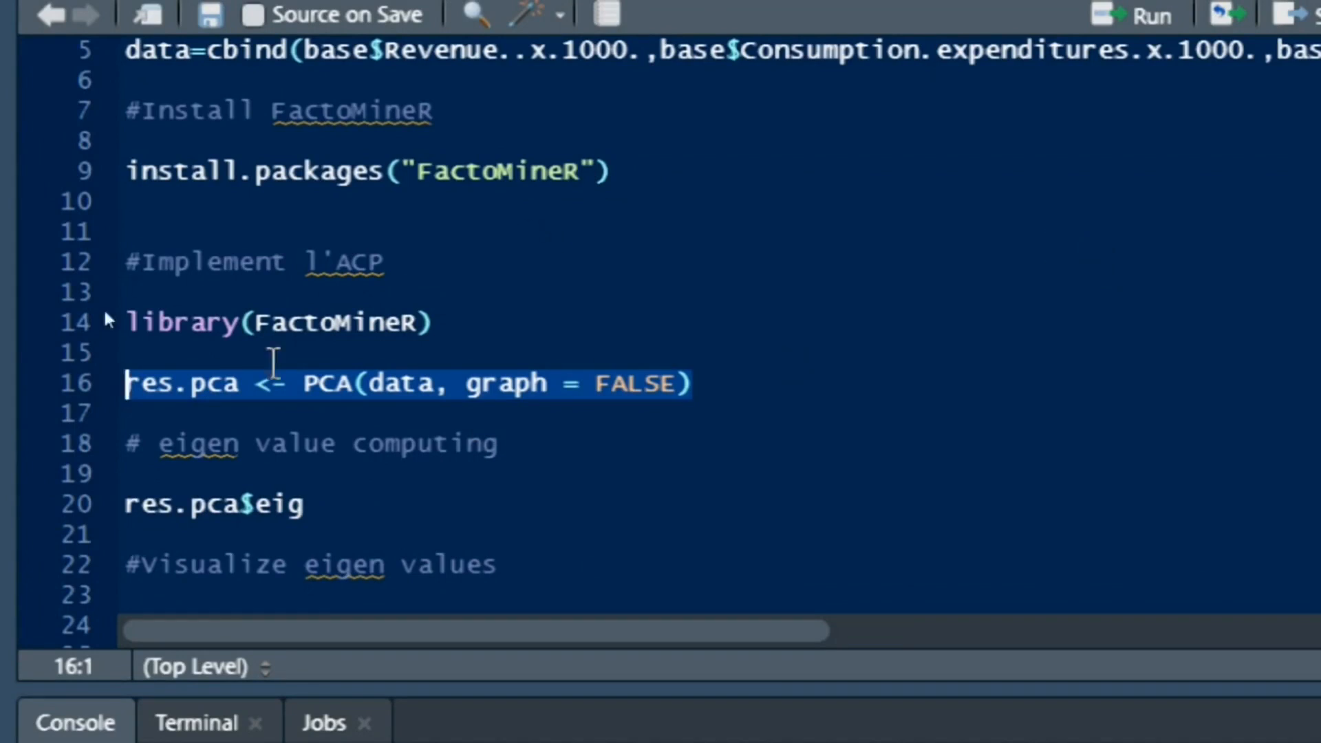
# Run res.pca$eig on line 20 to print the eigenvalues of the analysis
pyautogui.moveTo(130, 509); pyautogui.dragTo(348, 505)
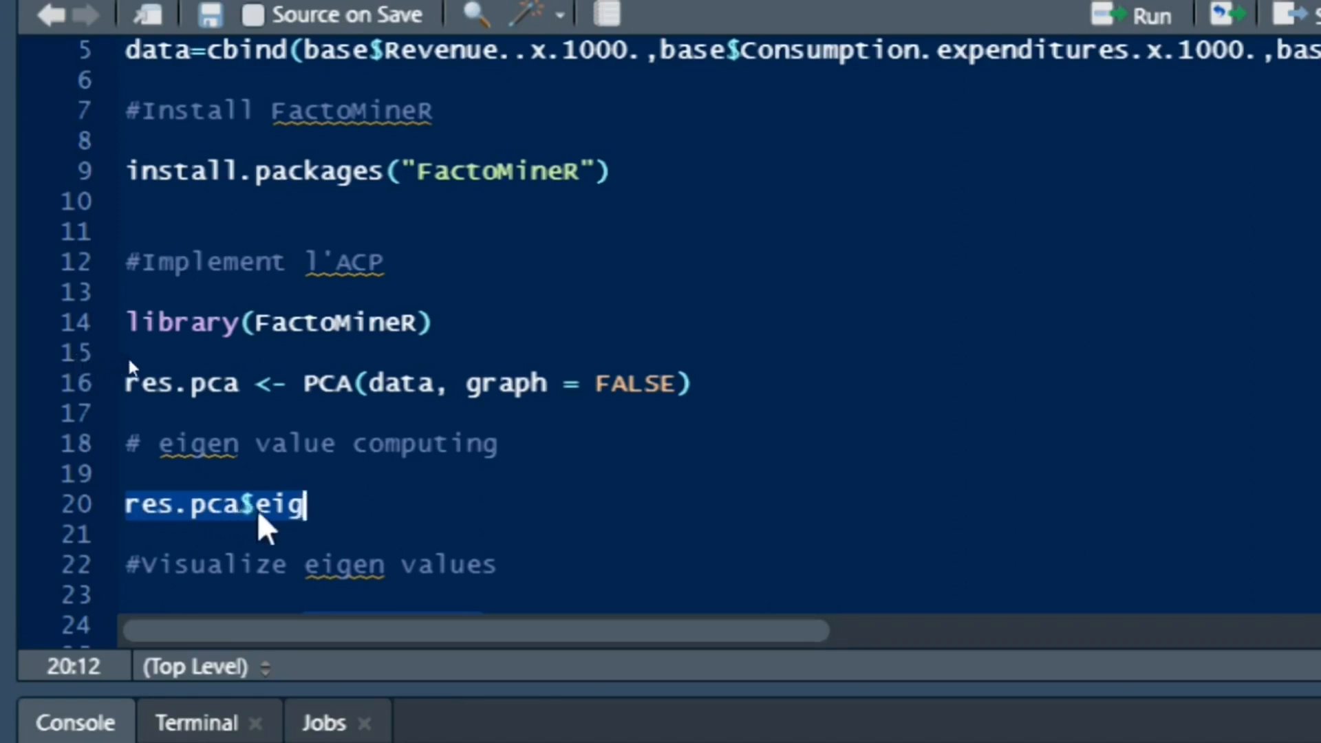
pyautogui.click(128, 503)
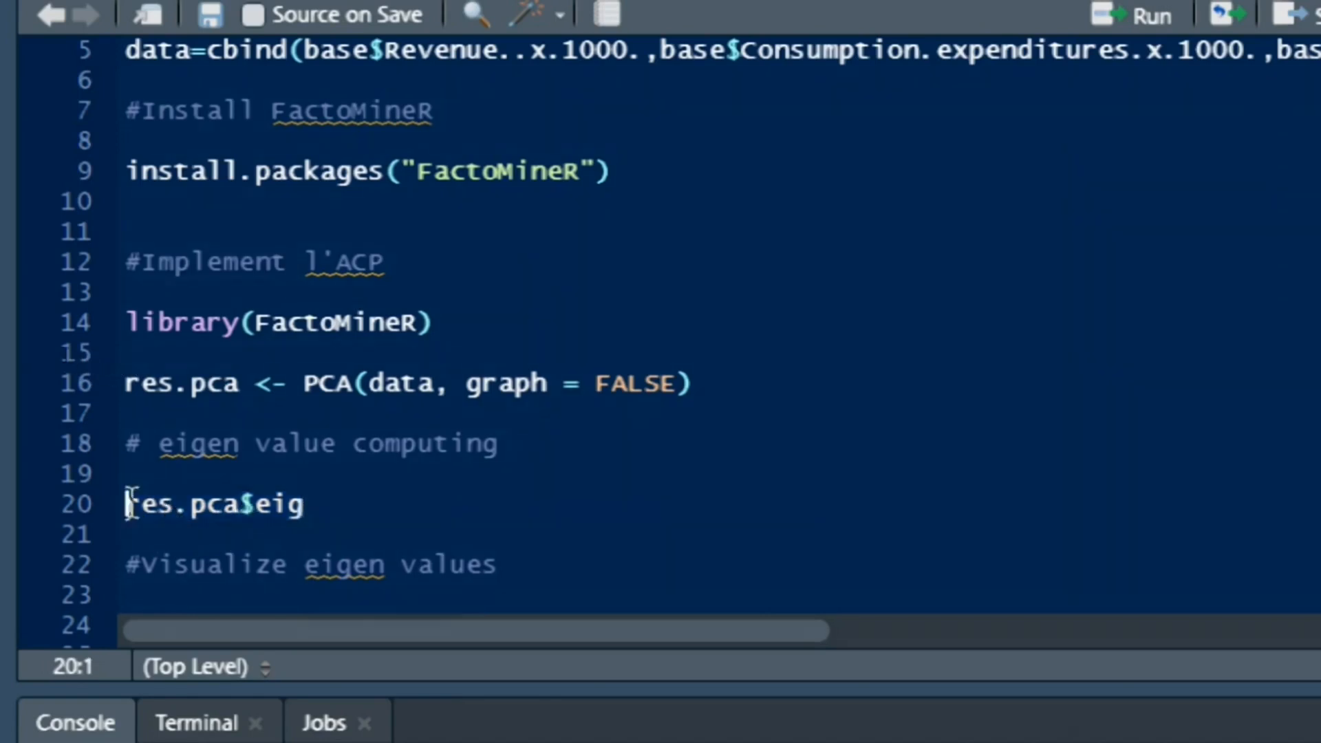
pyautogui.moveTo(128, 512); pyautogui.dragTo(239, 523)
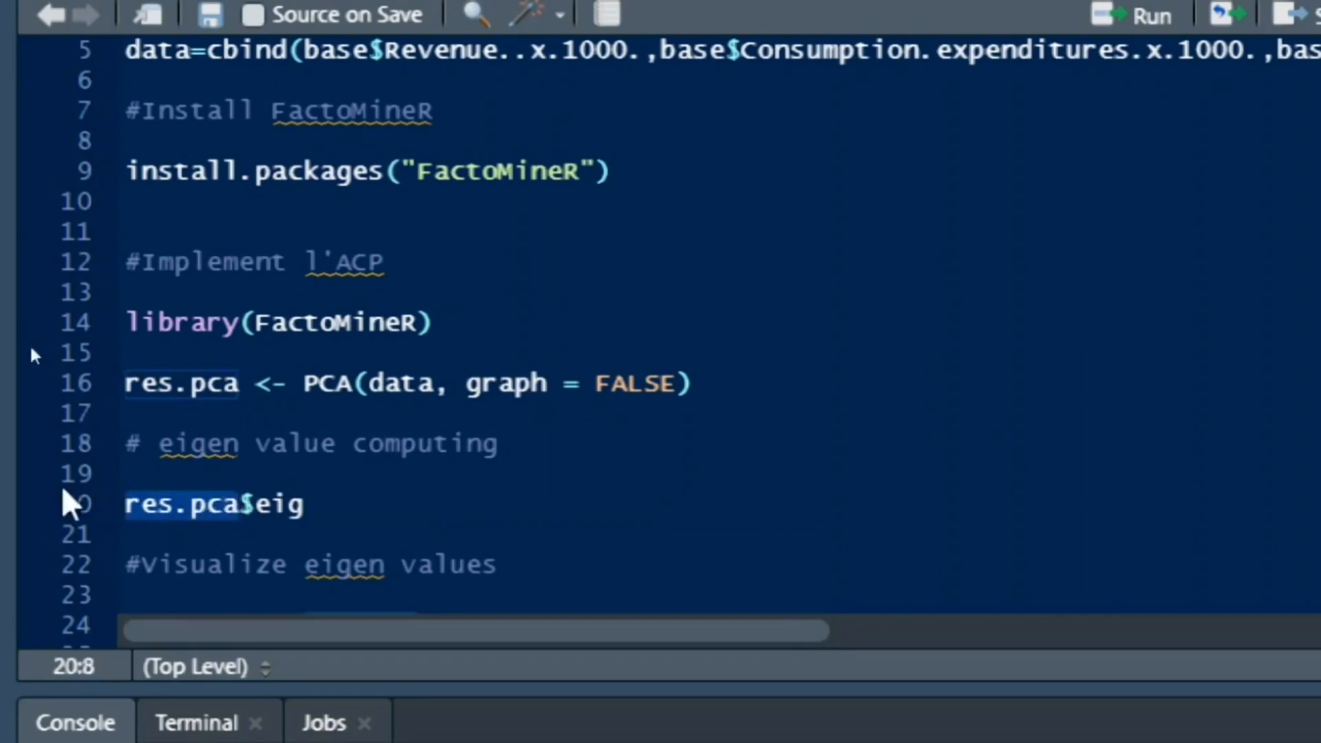
pyautogui.moveTo(256, 512); pyautogui.dragTo(305, 511)
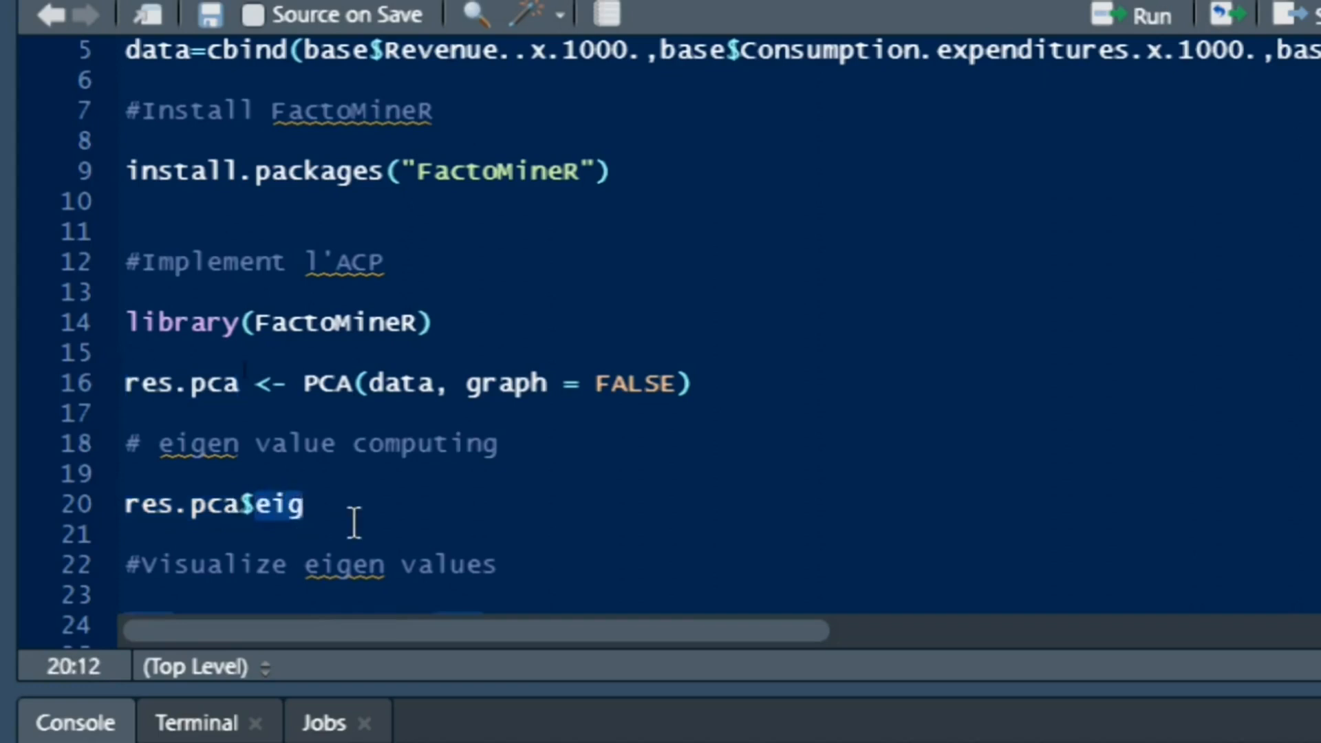
pyautogui.moveTo(344, 509); pyautogui.dragTo(105, 497)
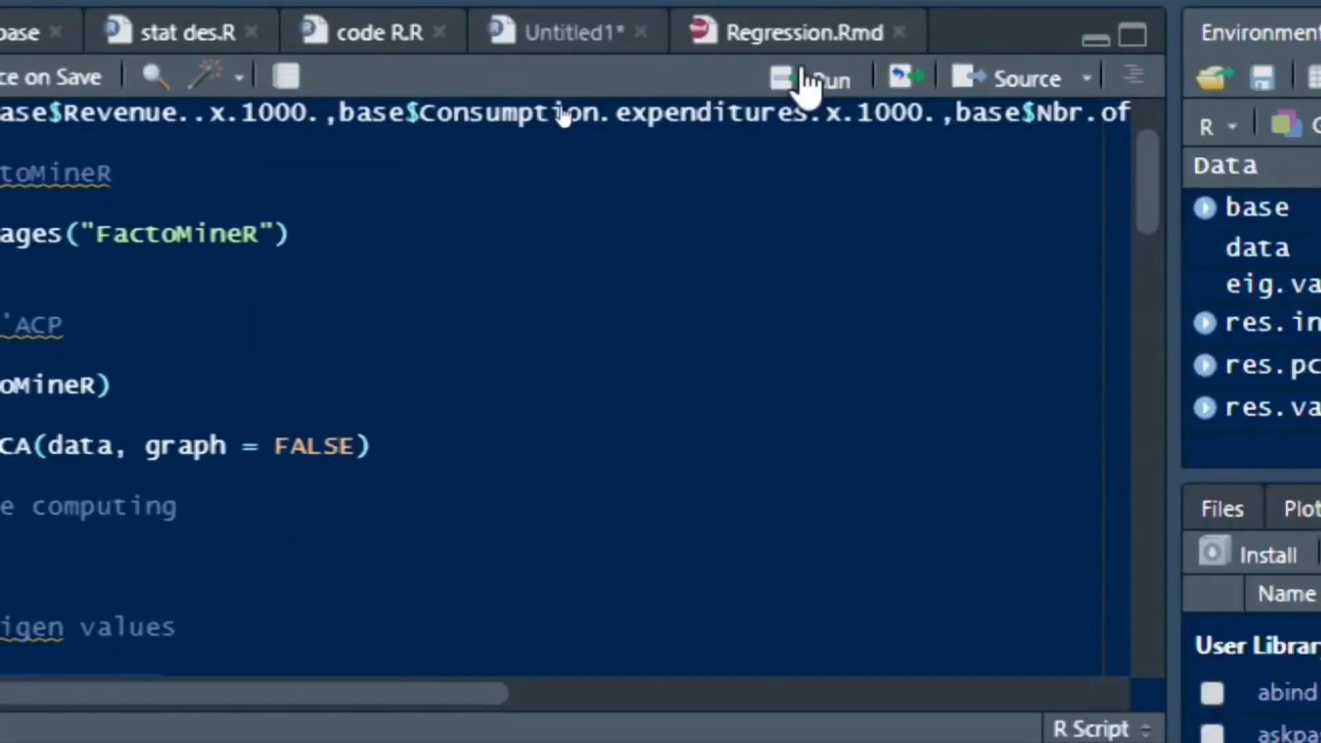
pyautogui.click(802, 71)
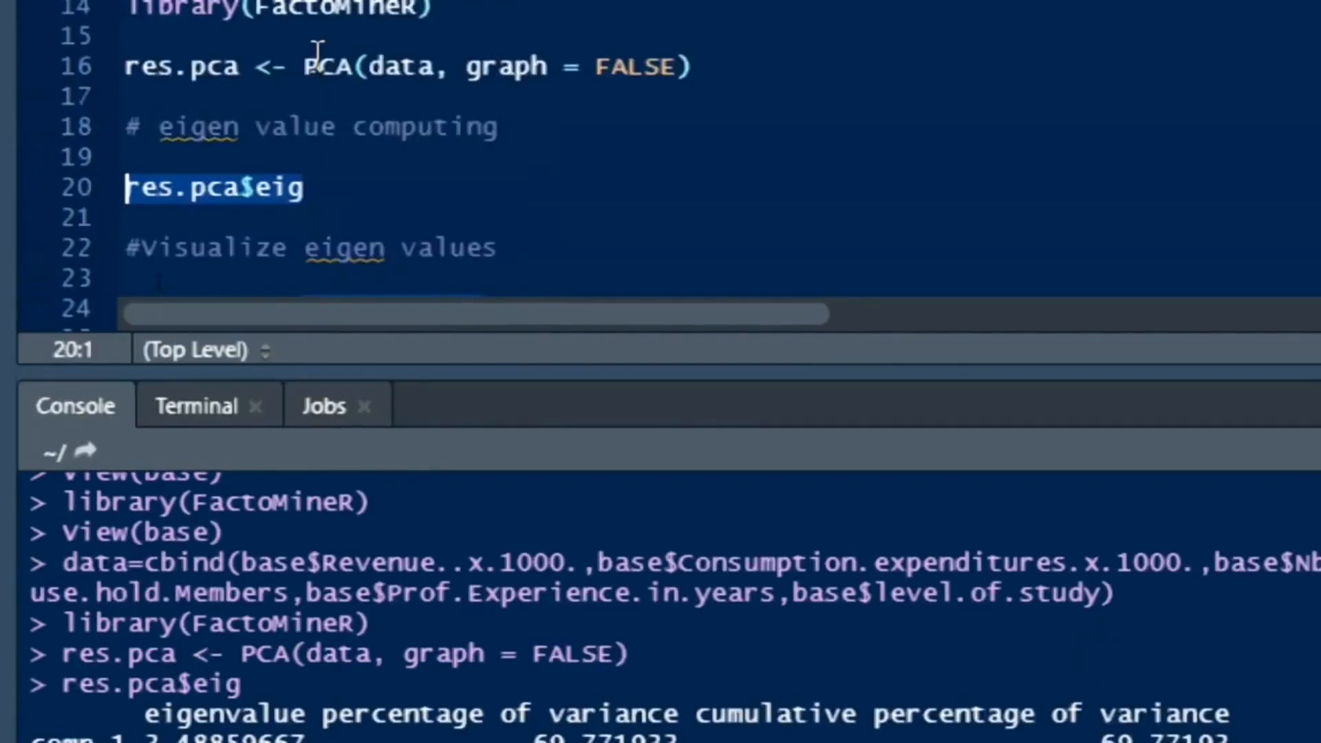
# Run the steelblue barplot code for "Variances Explained by PCs (%)" and overlay the red line from the lines() code on 36–37
pyautogui.click(126, 280)
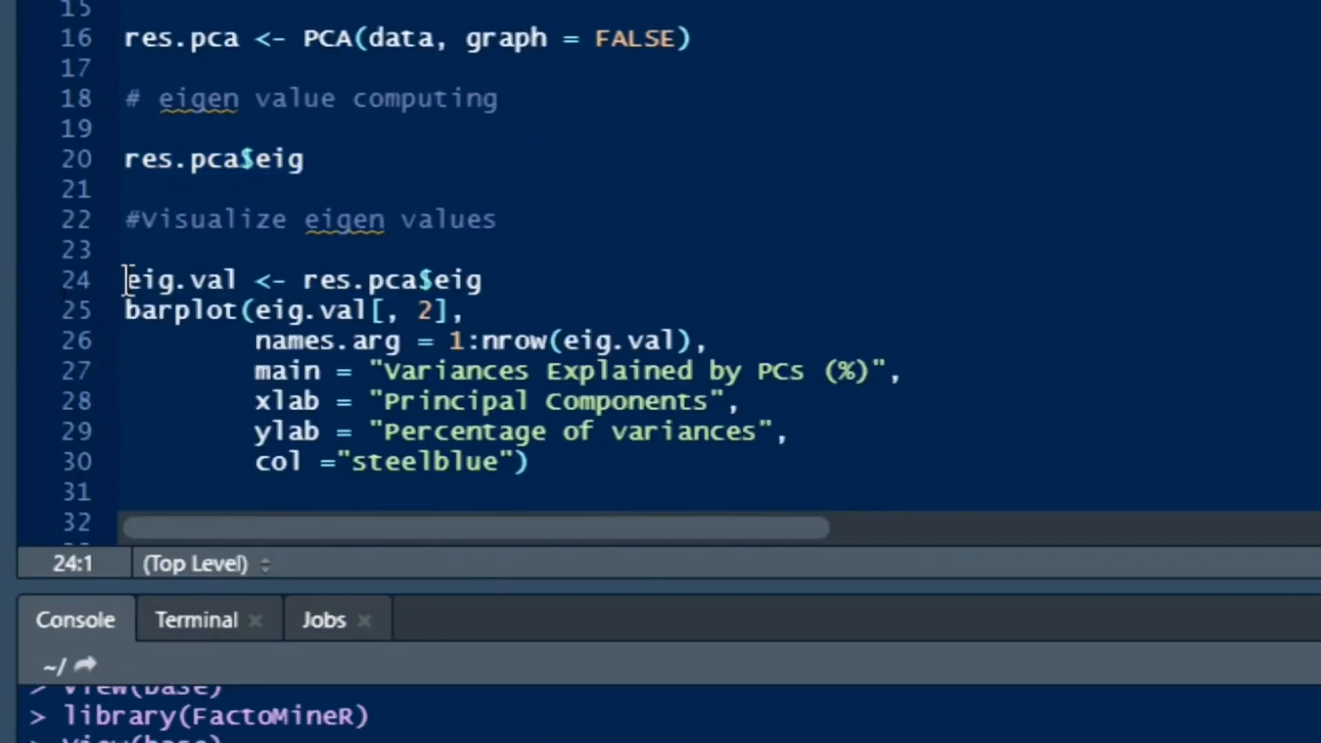
pyautogui.keyDown('shift'); pyautogui.click(548, 463); pyautogui.keyUp('shift')
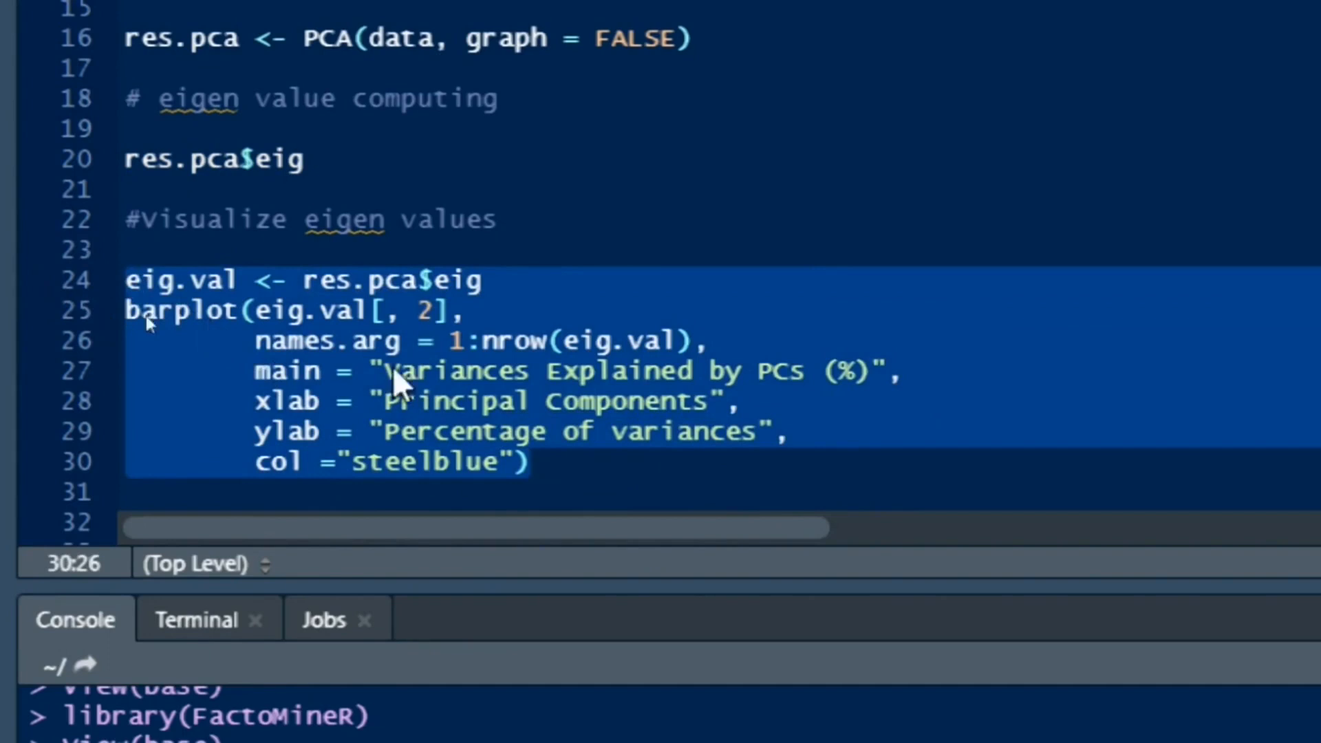
pyautogui.click(127, 310)
pyautogui.keyDown('shift'); pyautogui.click(678, 475); pyautogui.keyUp('shift')
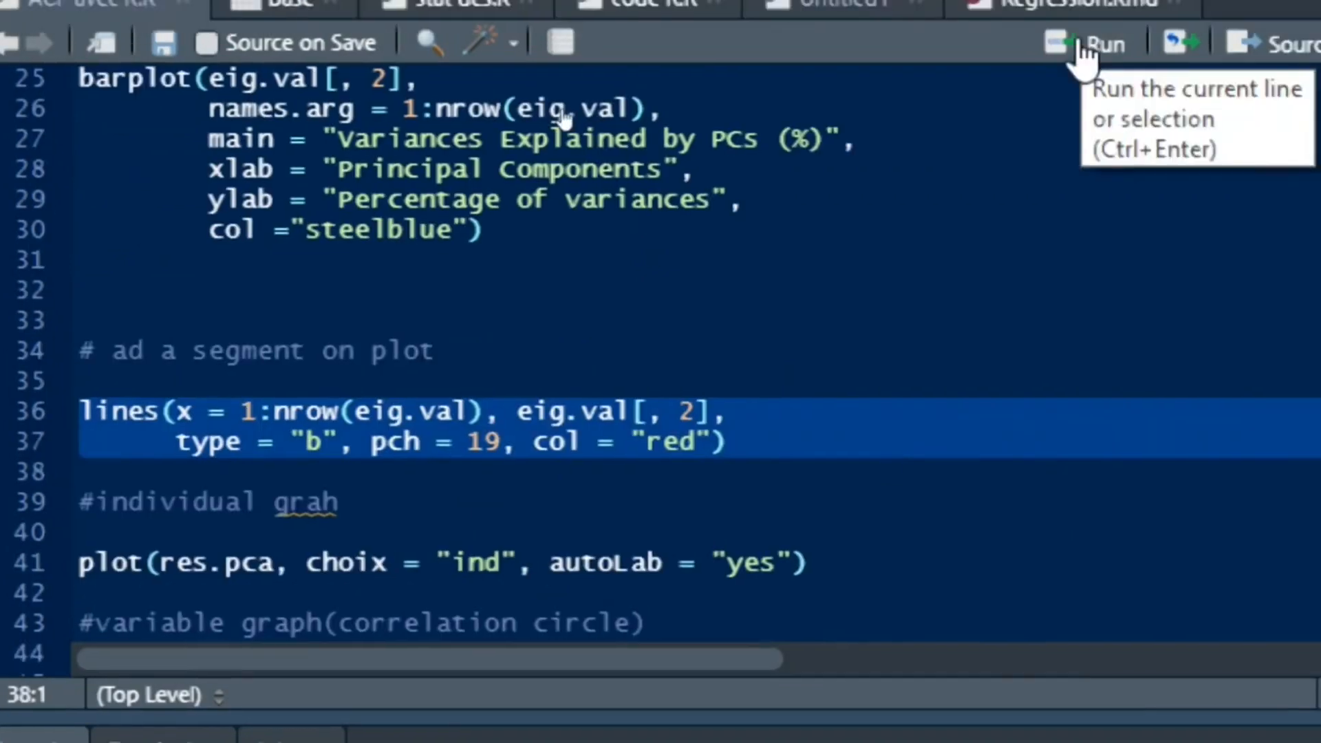
pyautogui.click(1083, 44)
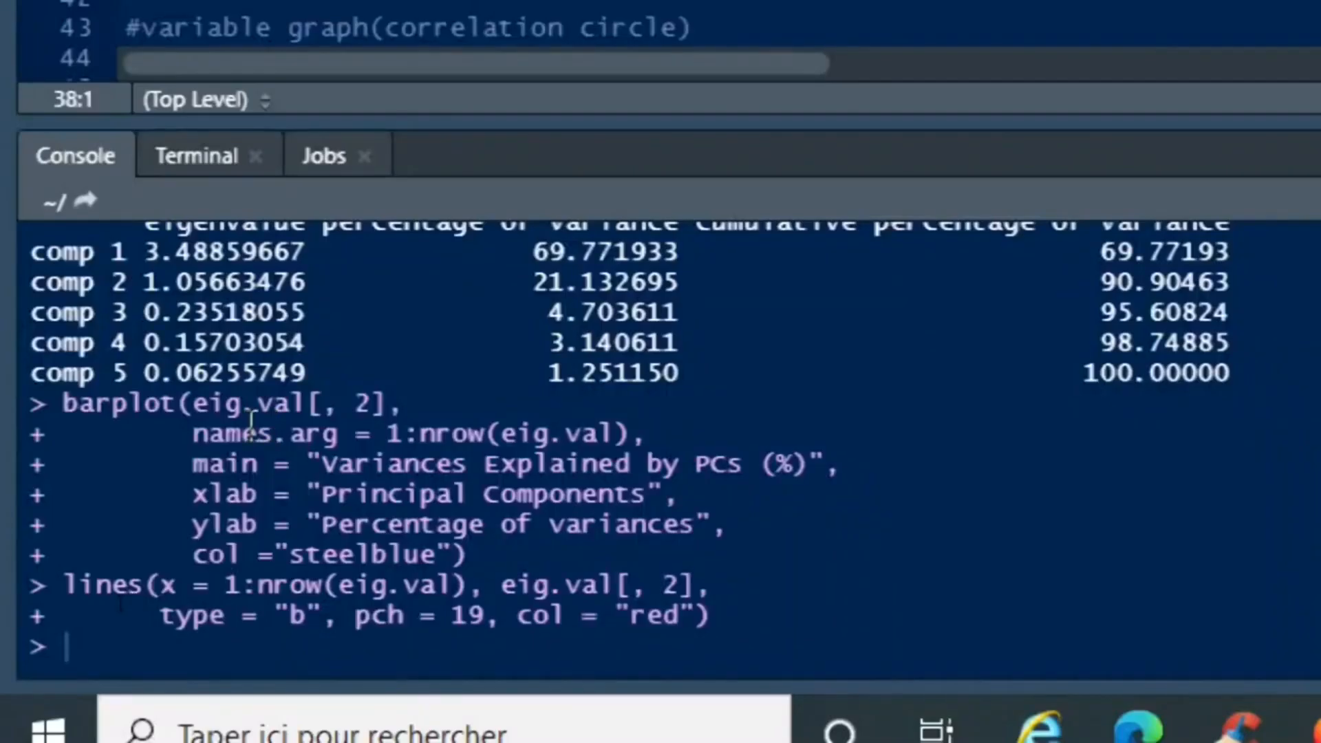
# Examine the eigenvalues and variance percentages of the components in the console output, starting with component 3
pyautogui.moveTo(534, 312); pyautogui.dragTo(713, 315)
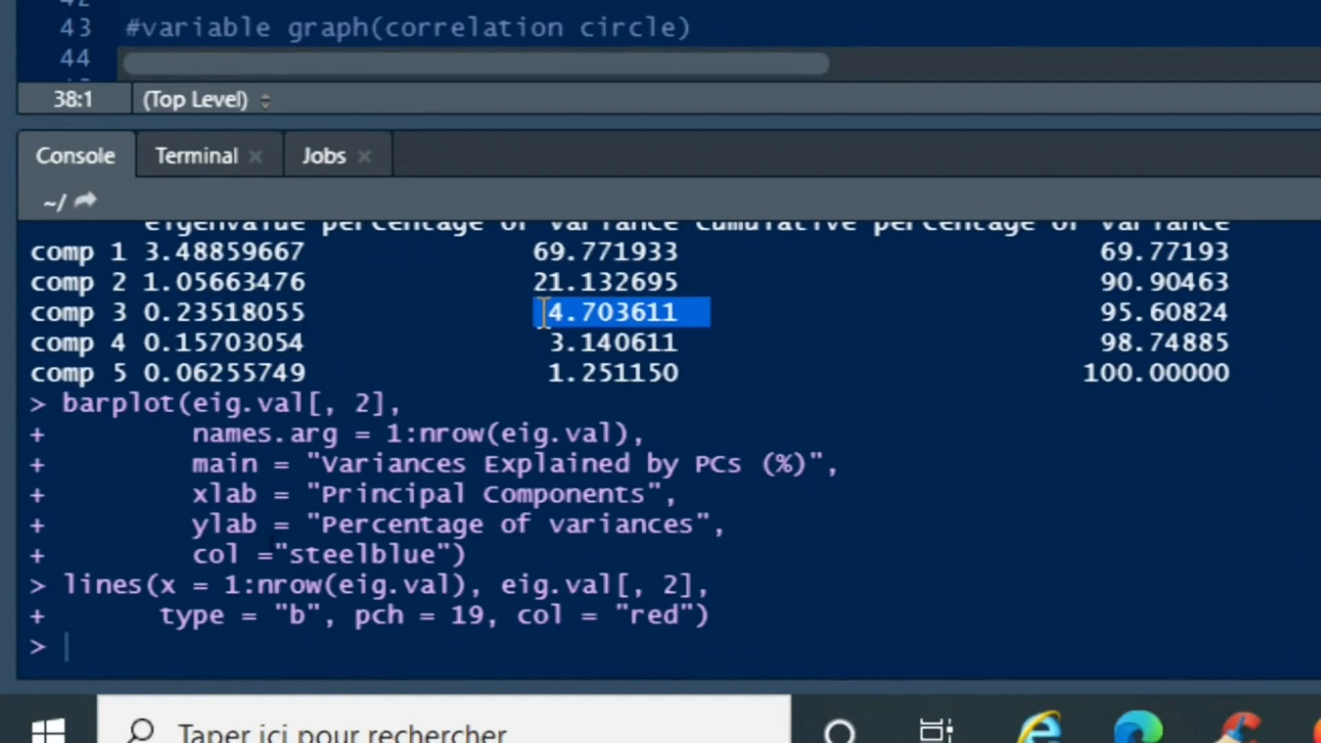
pyautogui.moveTo(143, 313); pyautogui.dragTo(311, 318)
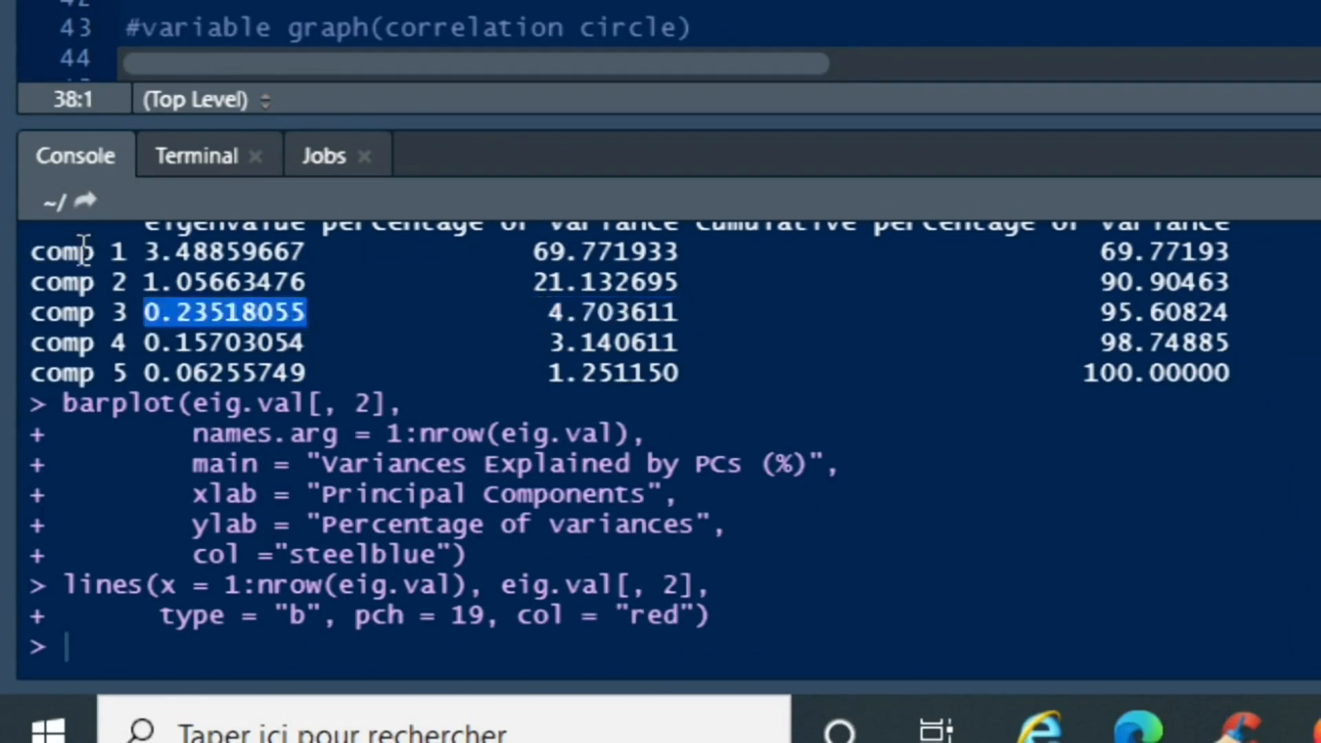
pyautogui.moveTo(143, 252); pyautogui.dragTo(192, 405)
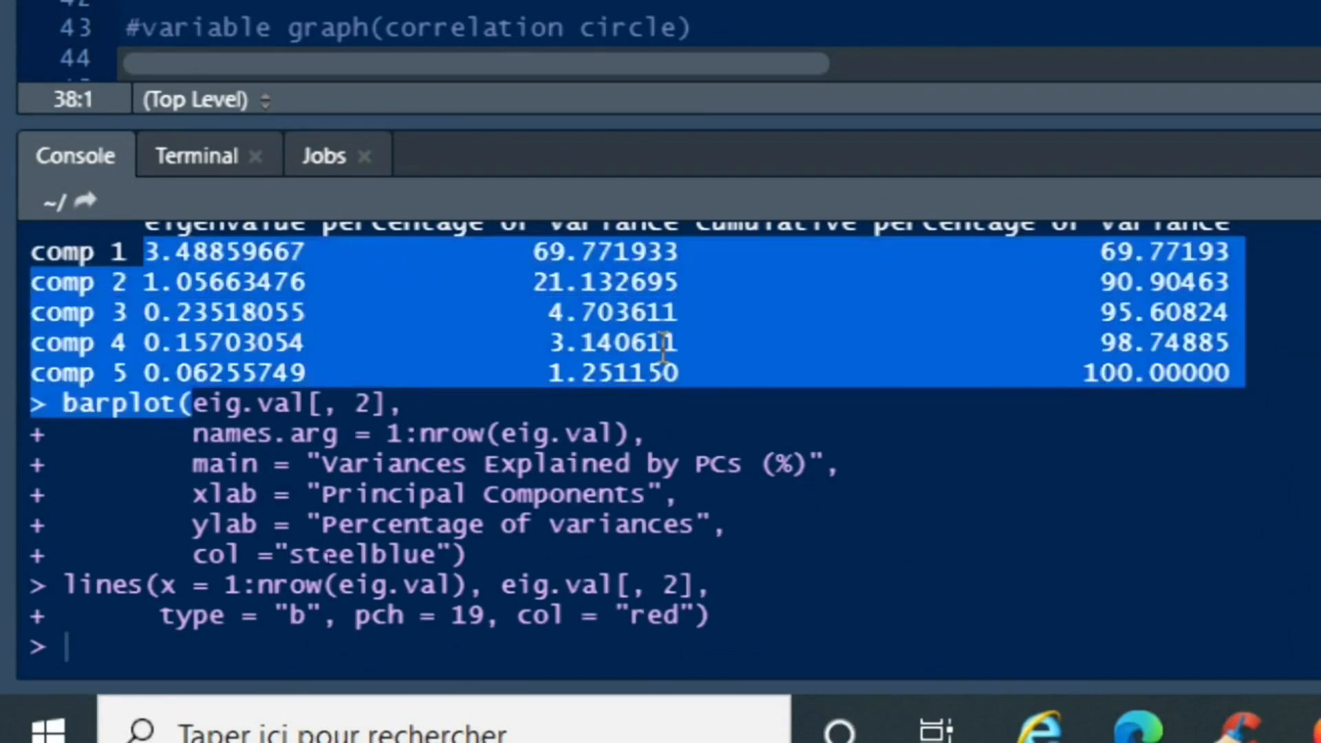
# Run the line 41 plot of the individuals from res.pca with choix = "ind" and autoLab = "yes"
pyautogui.click(30, 260)
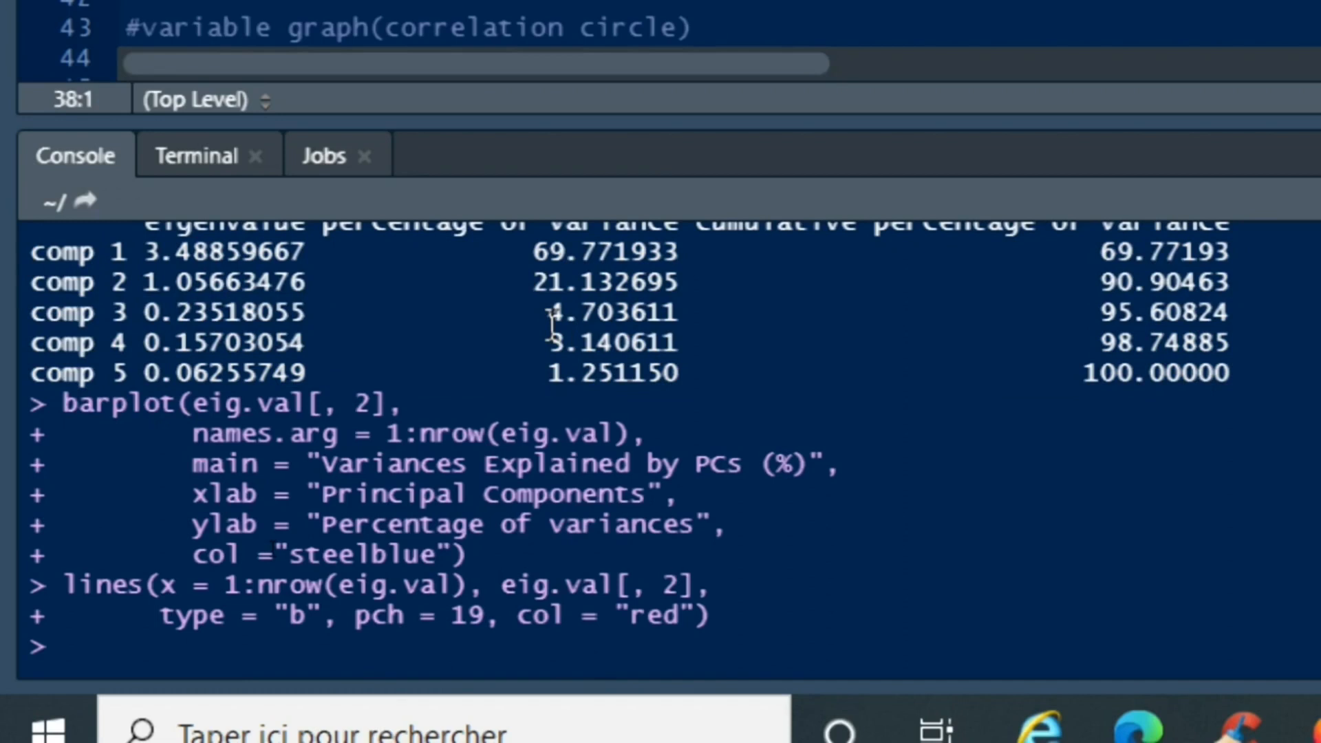
pyautogui.moveTo(541, 320); pyautogui.dragTo(711, 313)
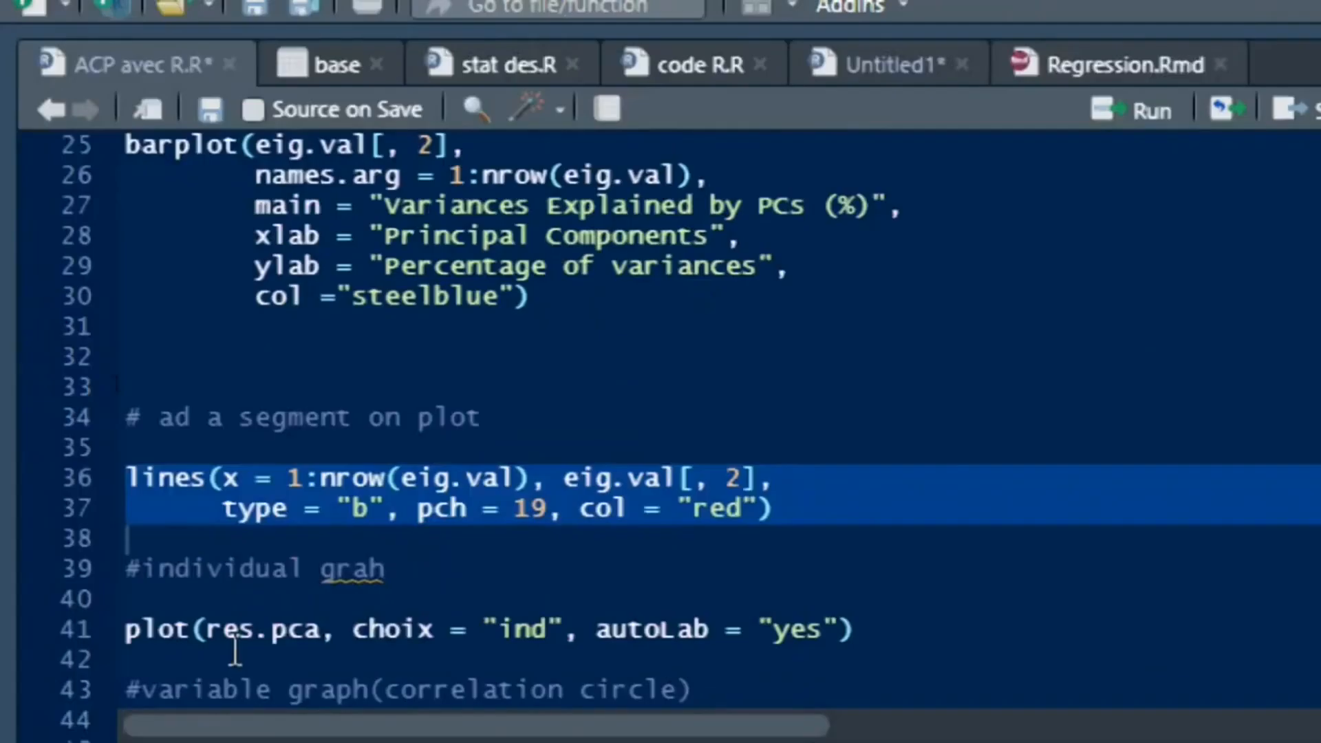
pyautogui.scroll(-3, 282, 521)
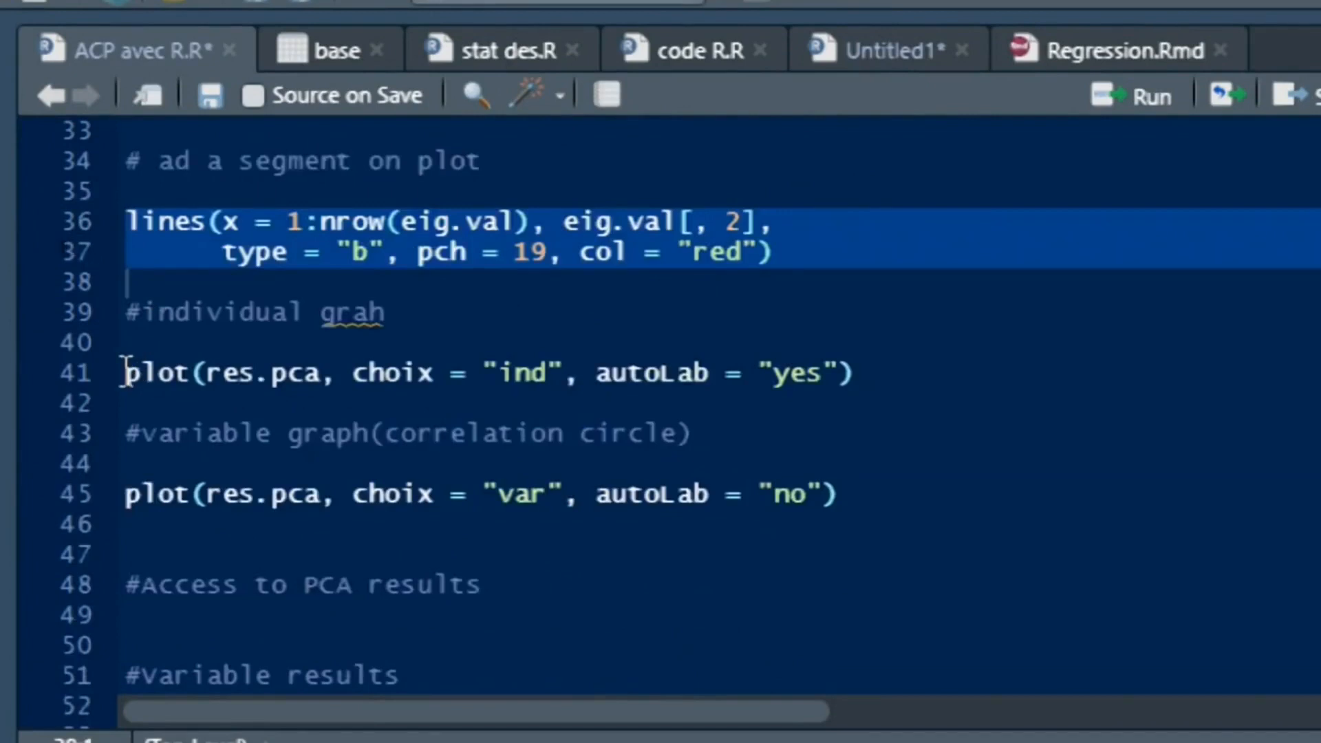
pyautogui.moveTo(127, 377); pyautogui.dragTo(243, 399)
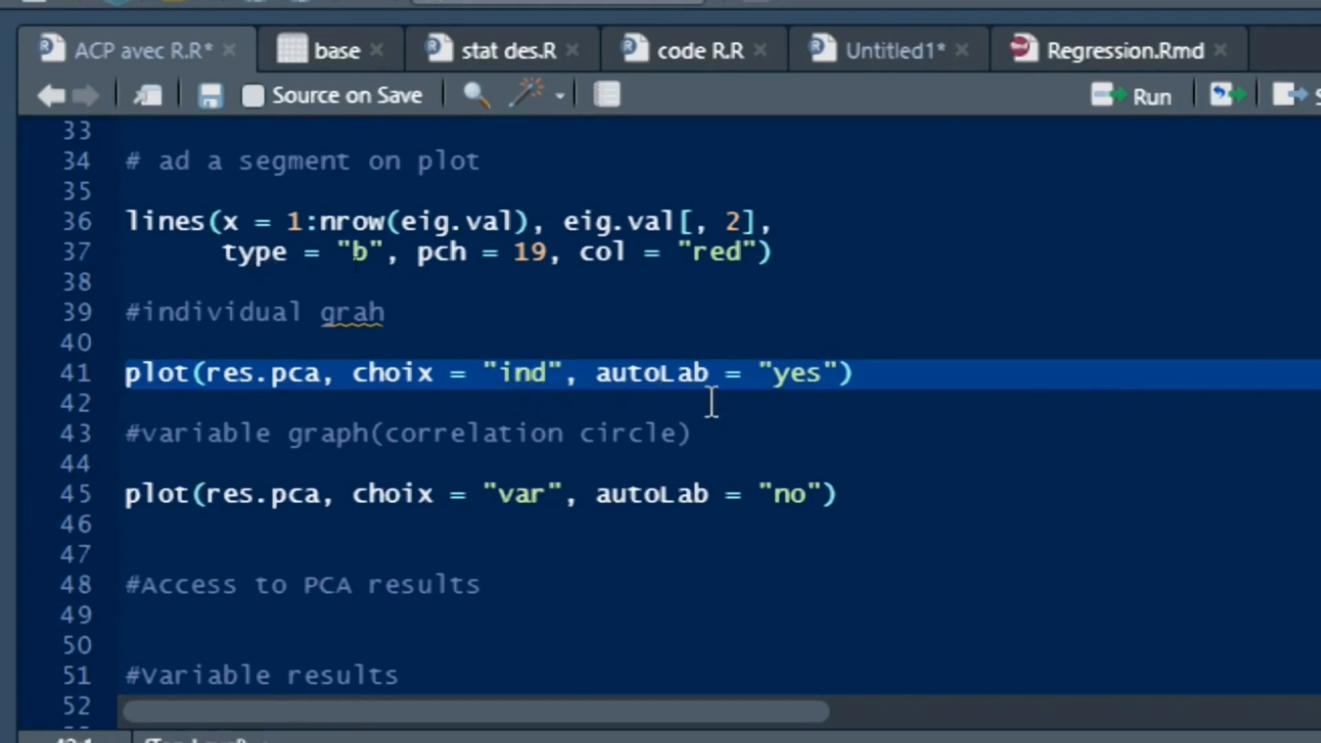
pyautogui.click(1148, 96)
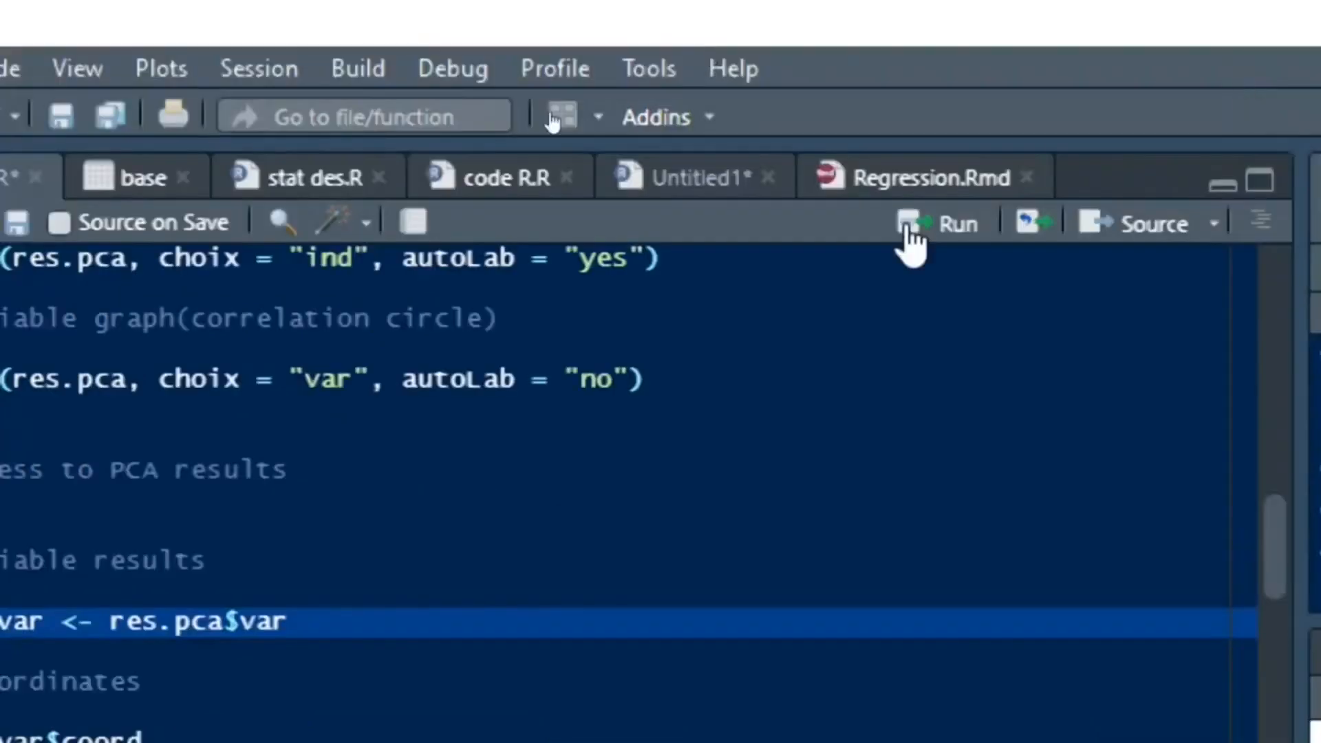
# Store the variable results res.pca$var in res.var and print the variables' coordinates with res.var$coord
pyautogui.click(907, 228)
pyautogui.click(911, 244)
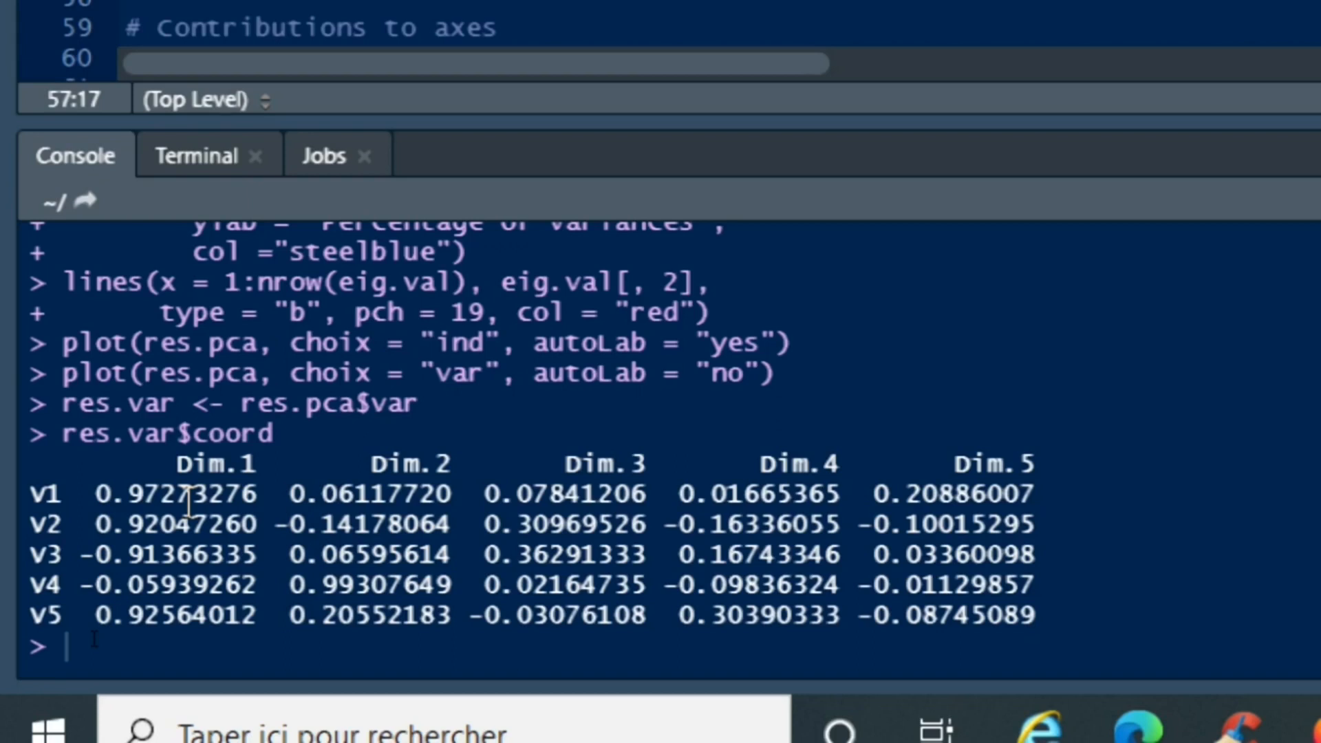
# Examine the variables' coordinates, contributions and cos2 values in the console output, comparing V4 on Dim.2 with the other variables
pyautogui.doubleClick(370, 584)
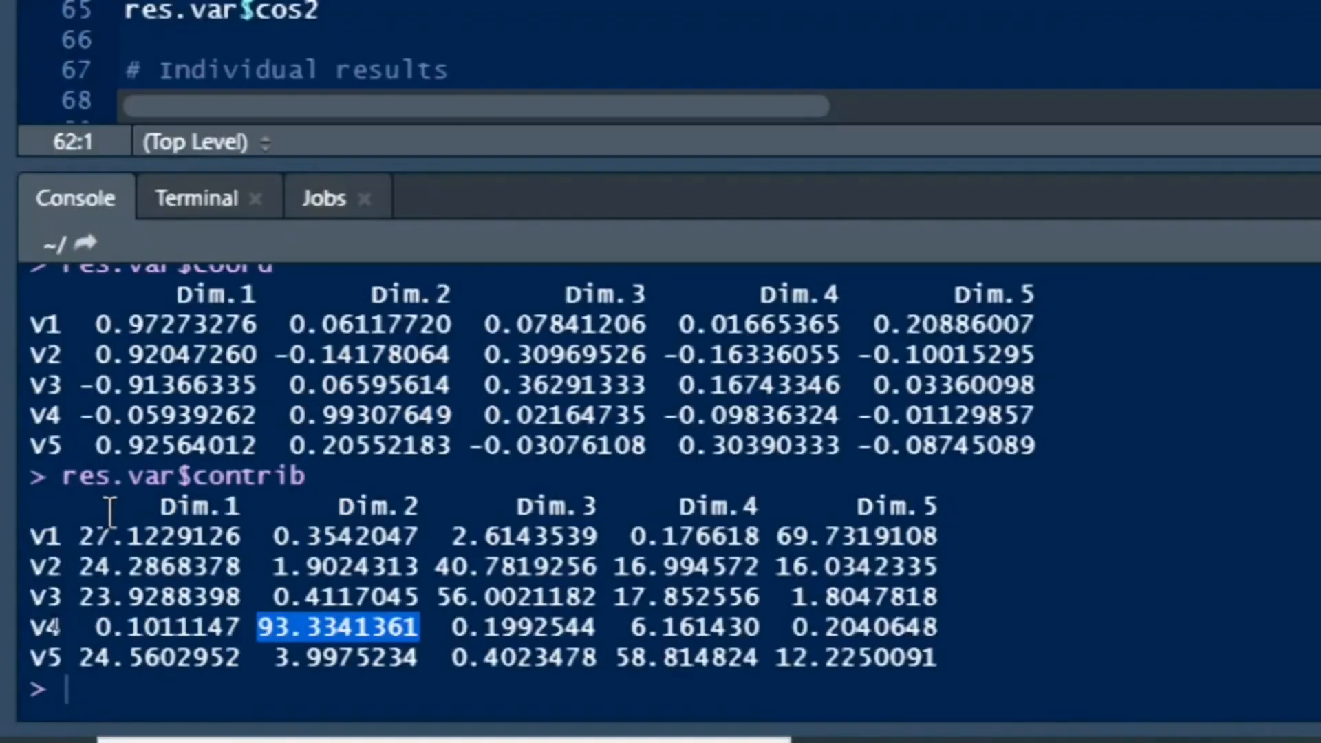
pyautogui.click(76, 535)
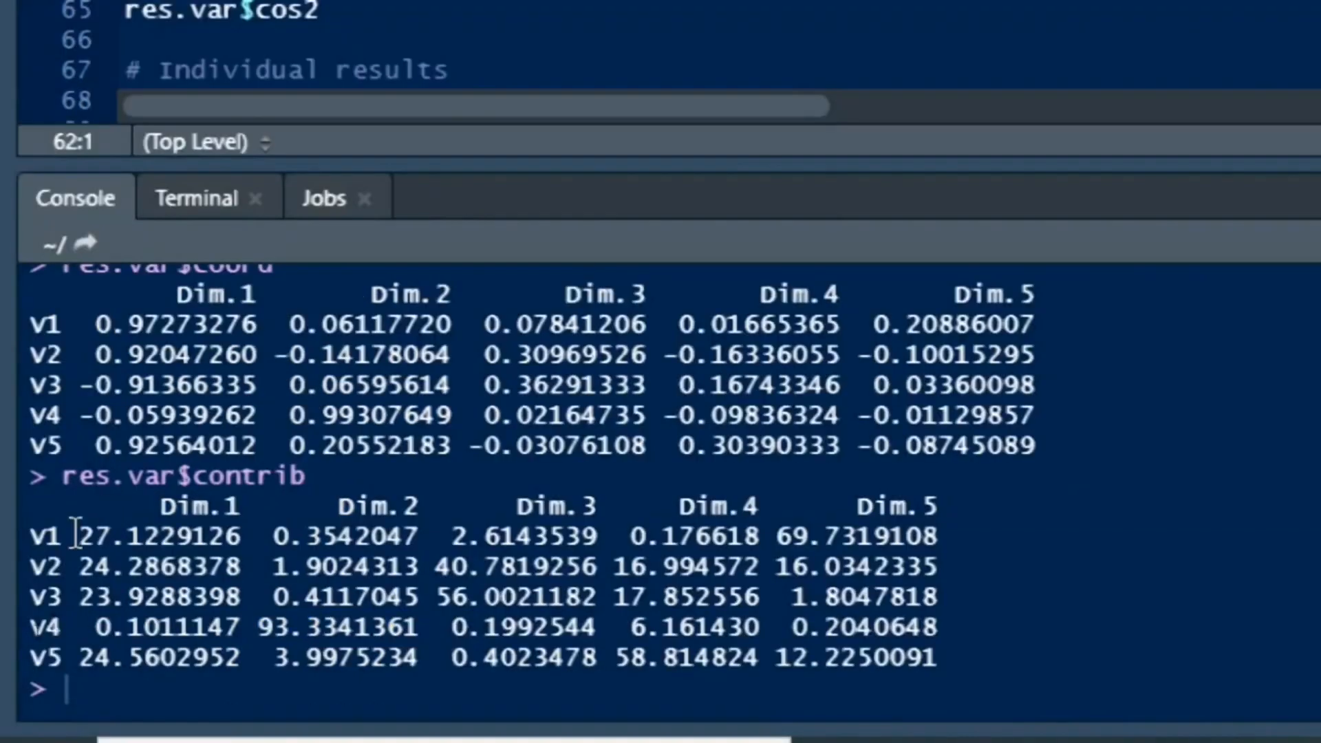
pyautogui.moveTo(75, 535); pyautogui.dragTo(323, 622)
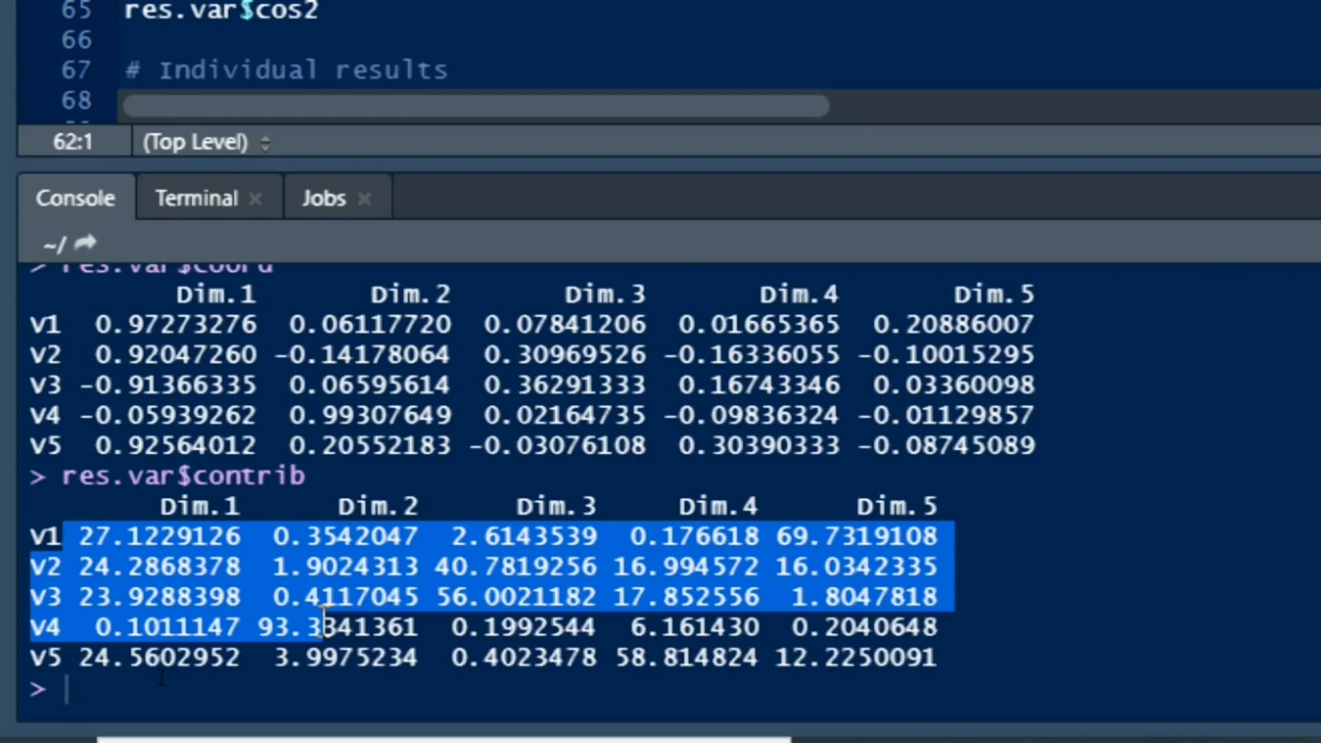
pyautogui.click(77, 534)
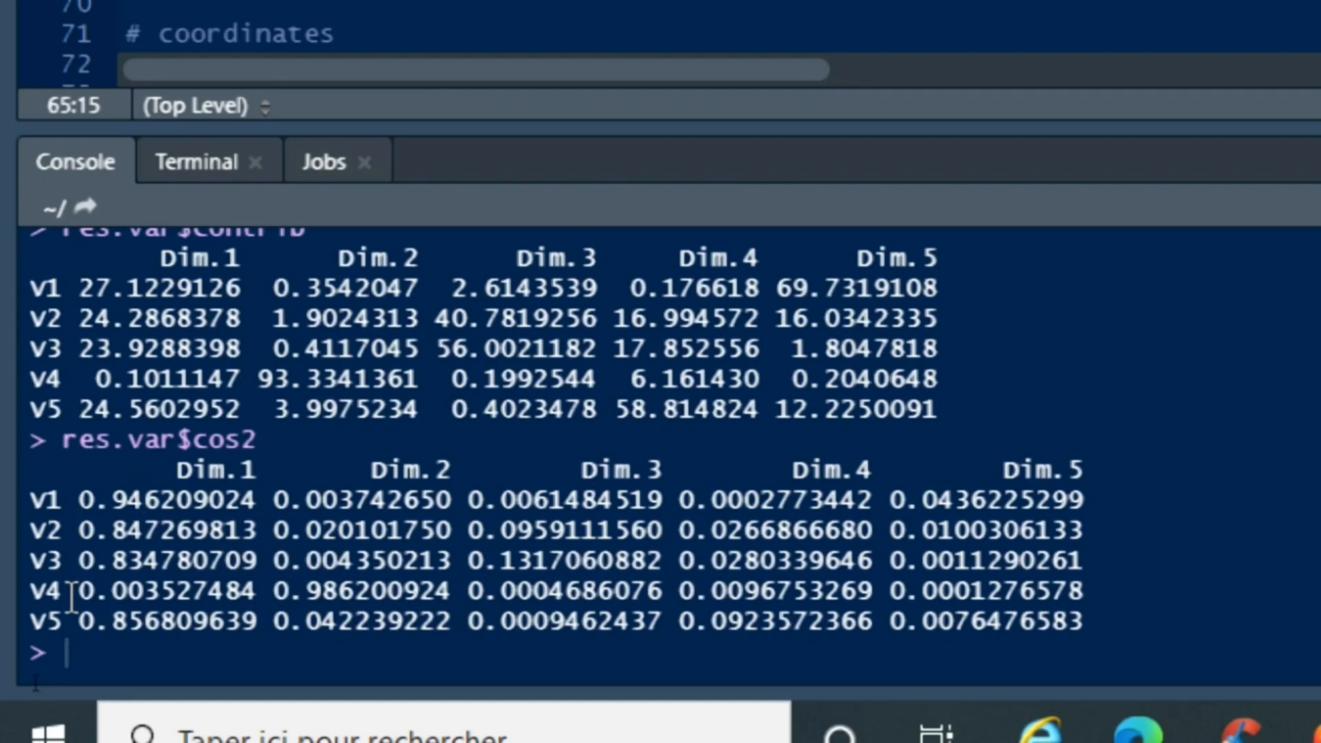
pyautogui.moveTo(274, 589); pyautogui.dragTo(452, 590)
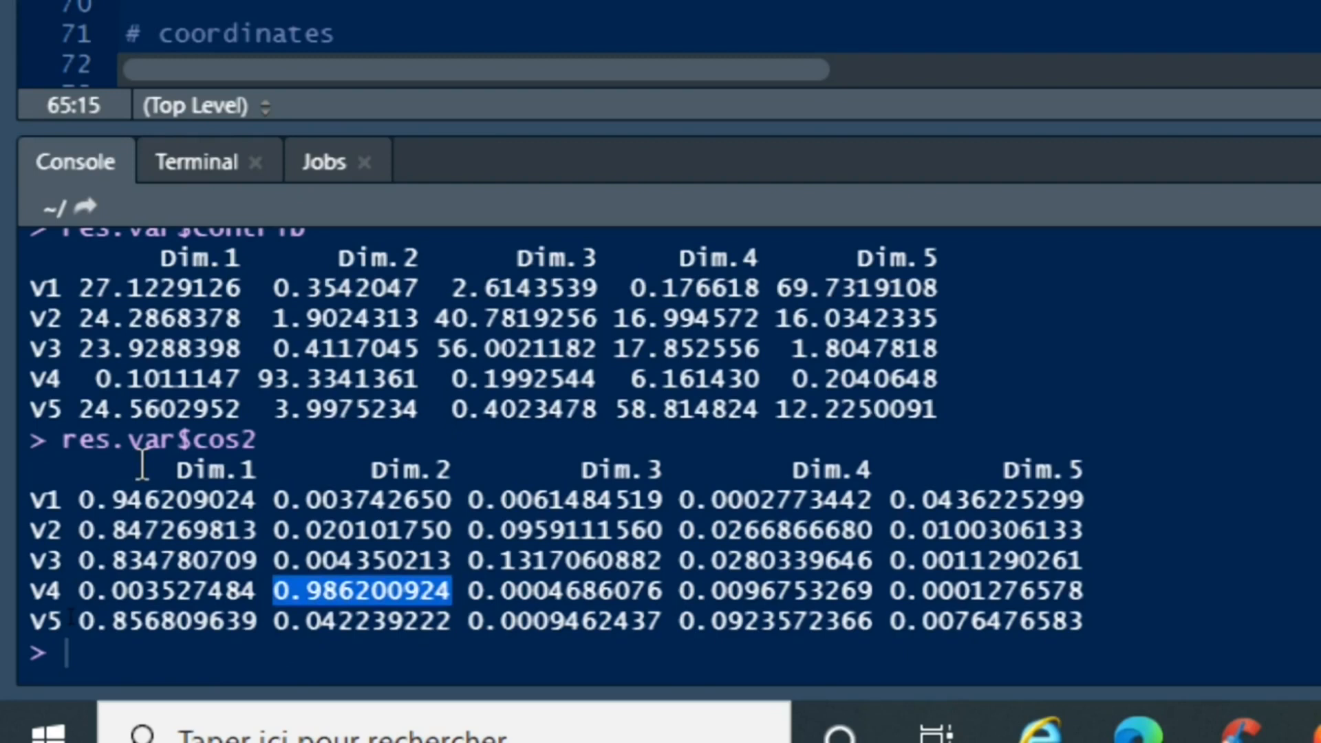
pyautogui.moveTo(142, 464); pyautogui.dragTo(270, 571)
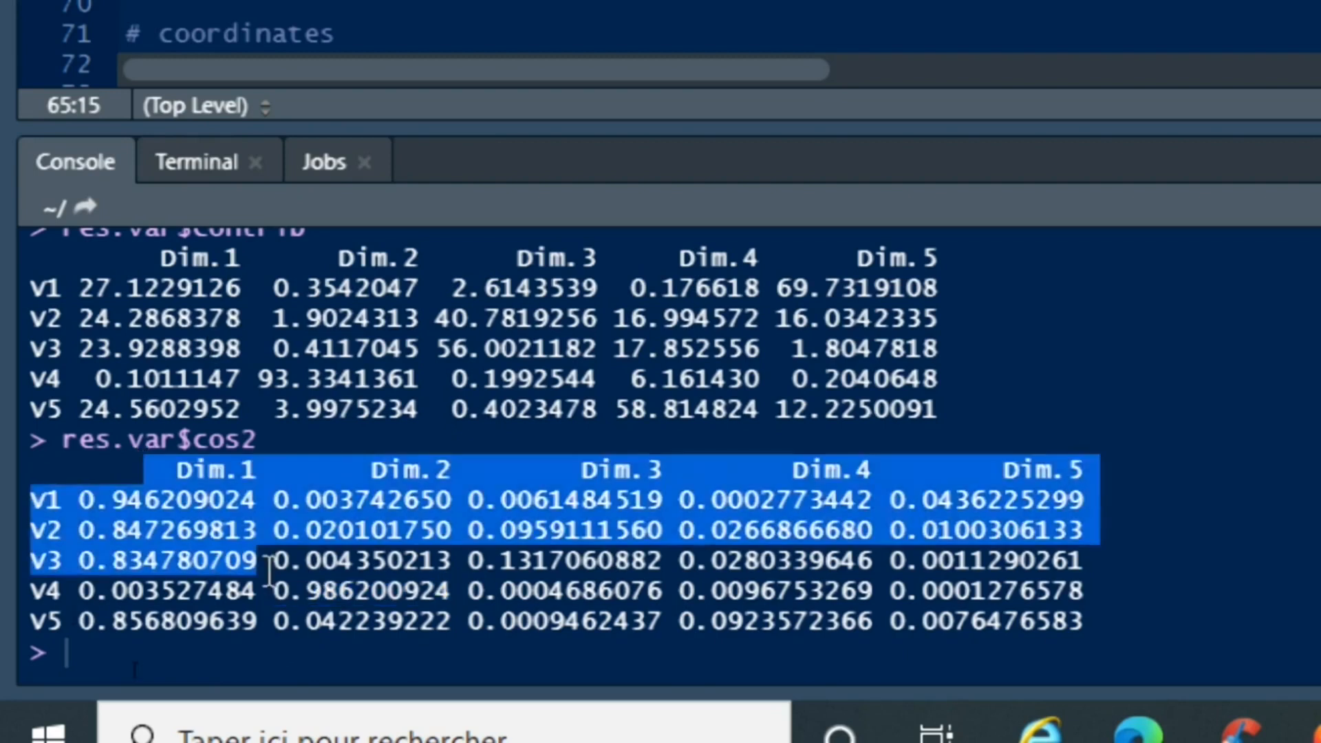
pyautogui.click(269, 571)
pyautogui.scroll(4, 349, 493)
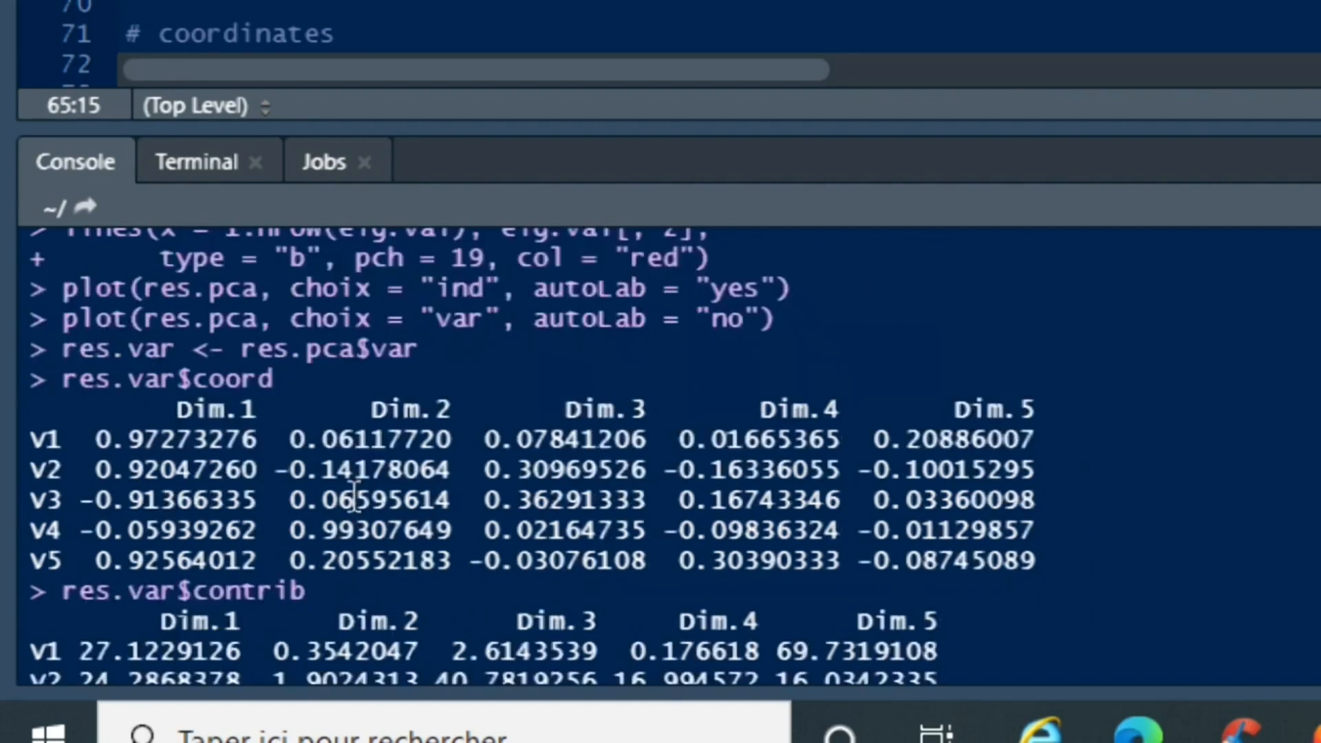
pyautogui.scroll(-1, 197, 244)
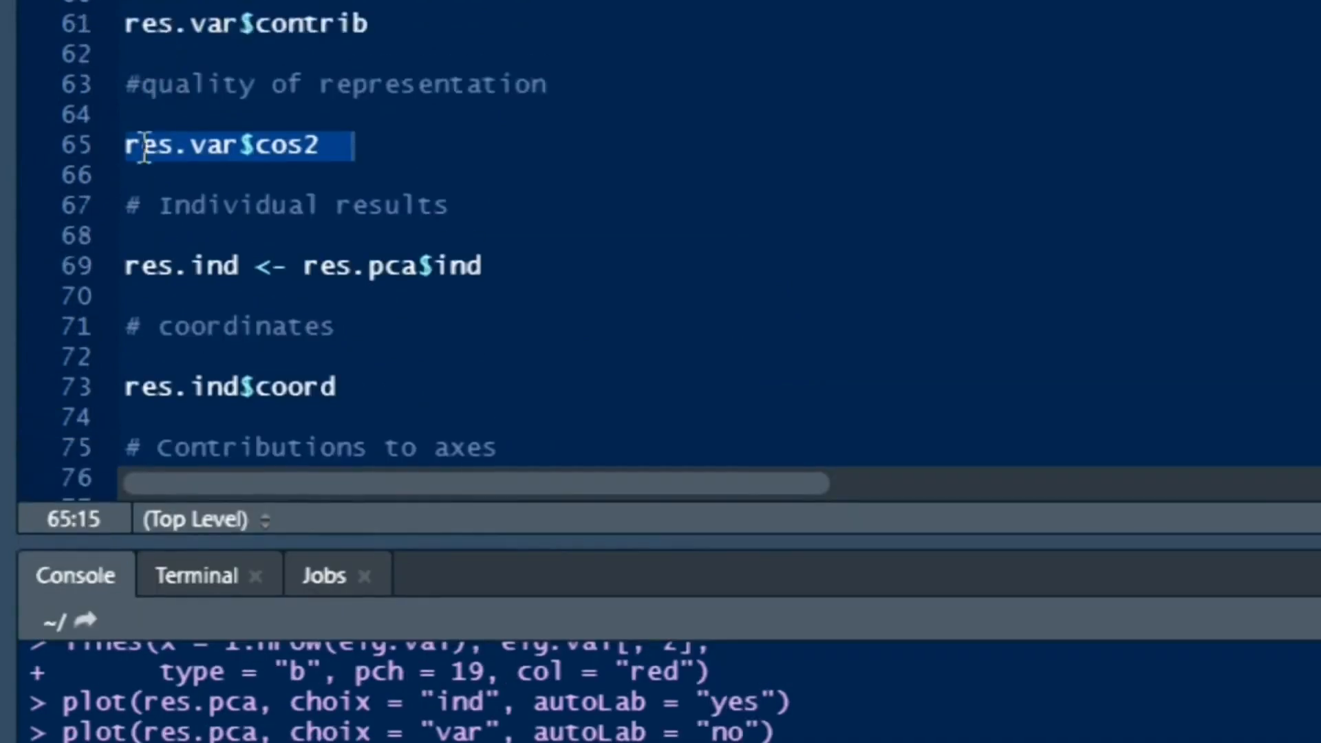
# Run res.ind <- res.pca$ind on line 69 to store the individual results of the analysis
pyautogui.click(137, 266)
pyautogui.moveTo(136, 267); pyautogui.dragTo(525, 277)
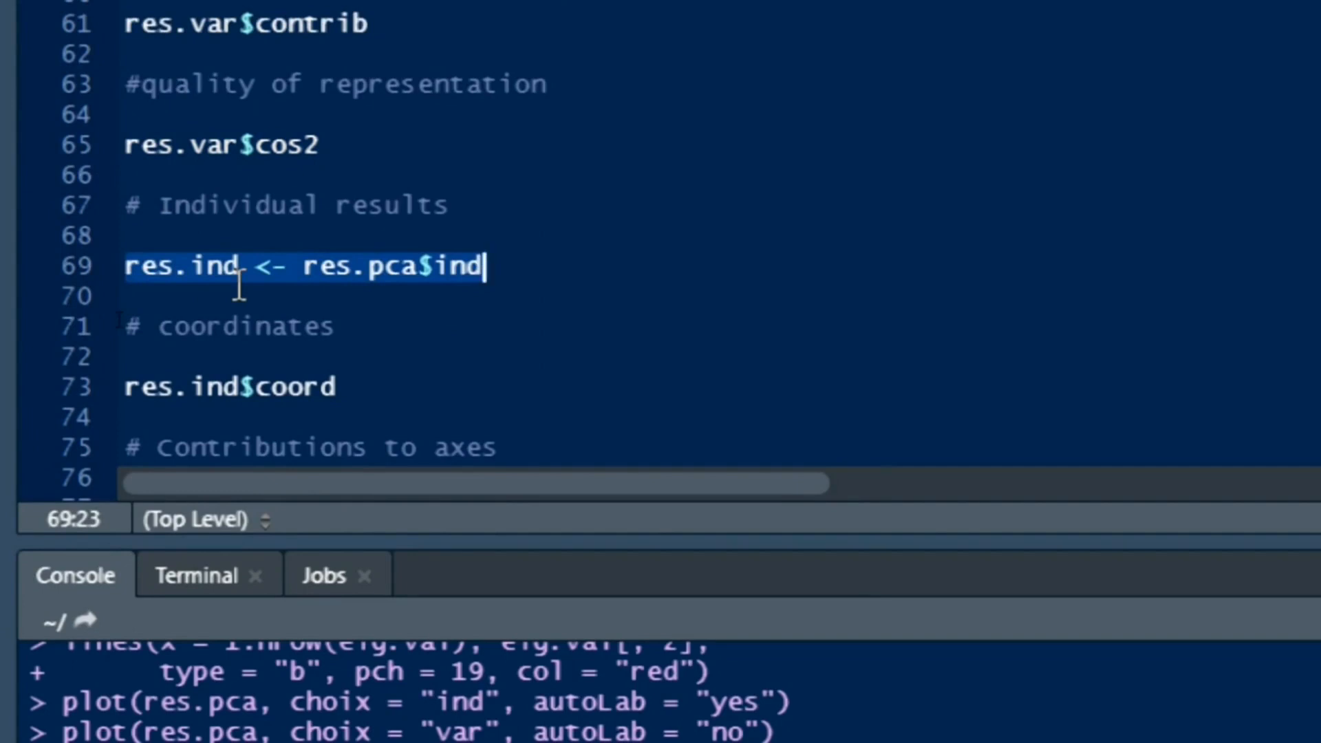
pyautogui.click(272, 267)
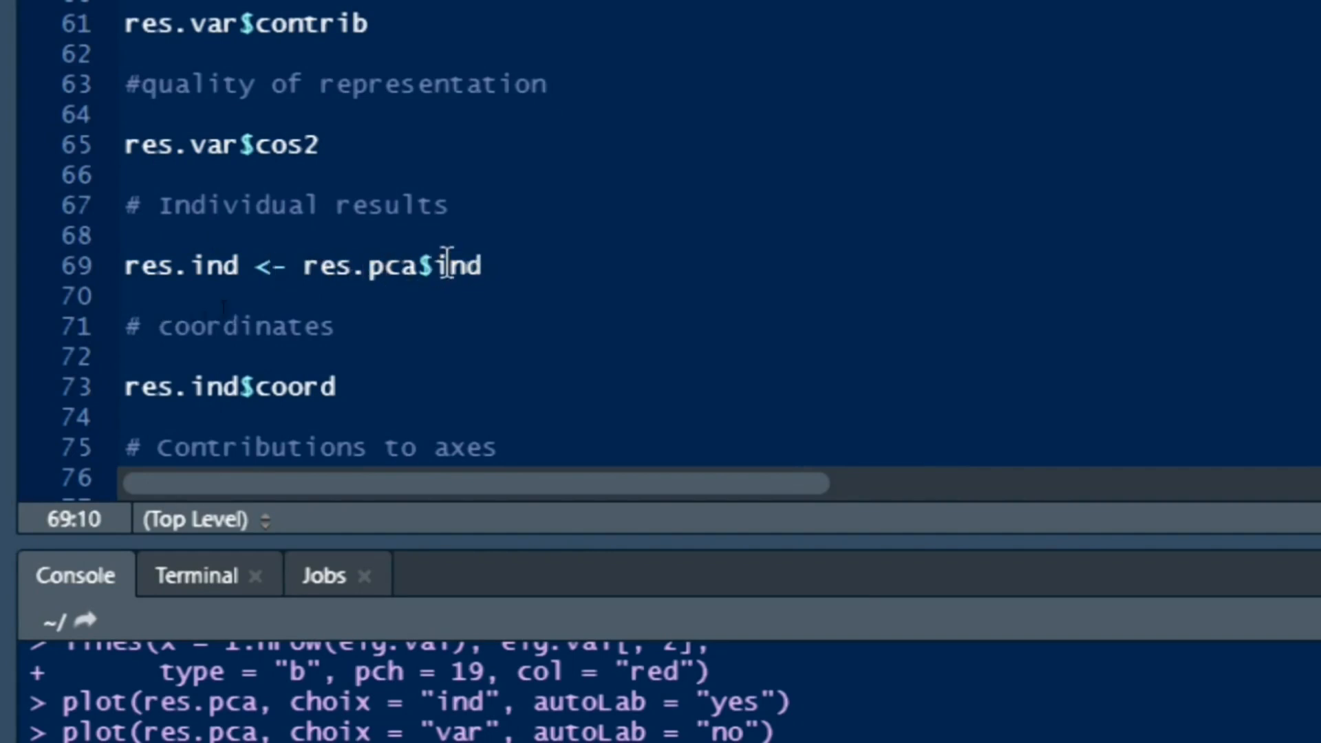
pyautogui.moveTo(495, 270); pyautogui.dragTo(306, 267)
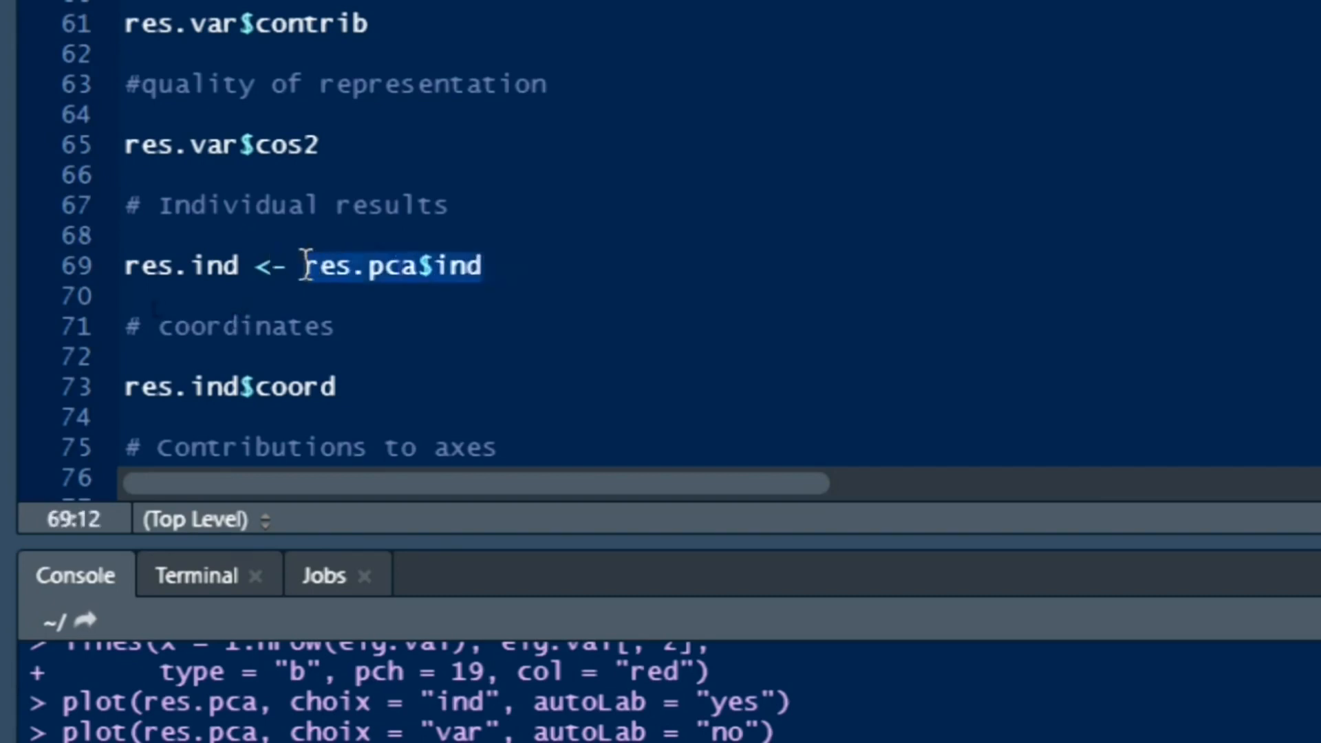
pyautogui.moveTo(502, 267); pyautogui.dragTo(106, 263)
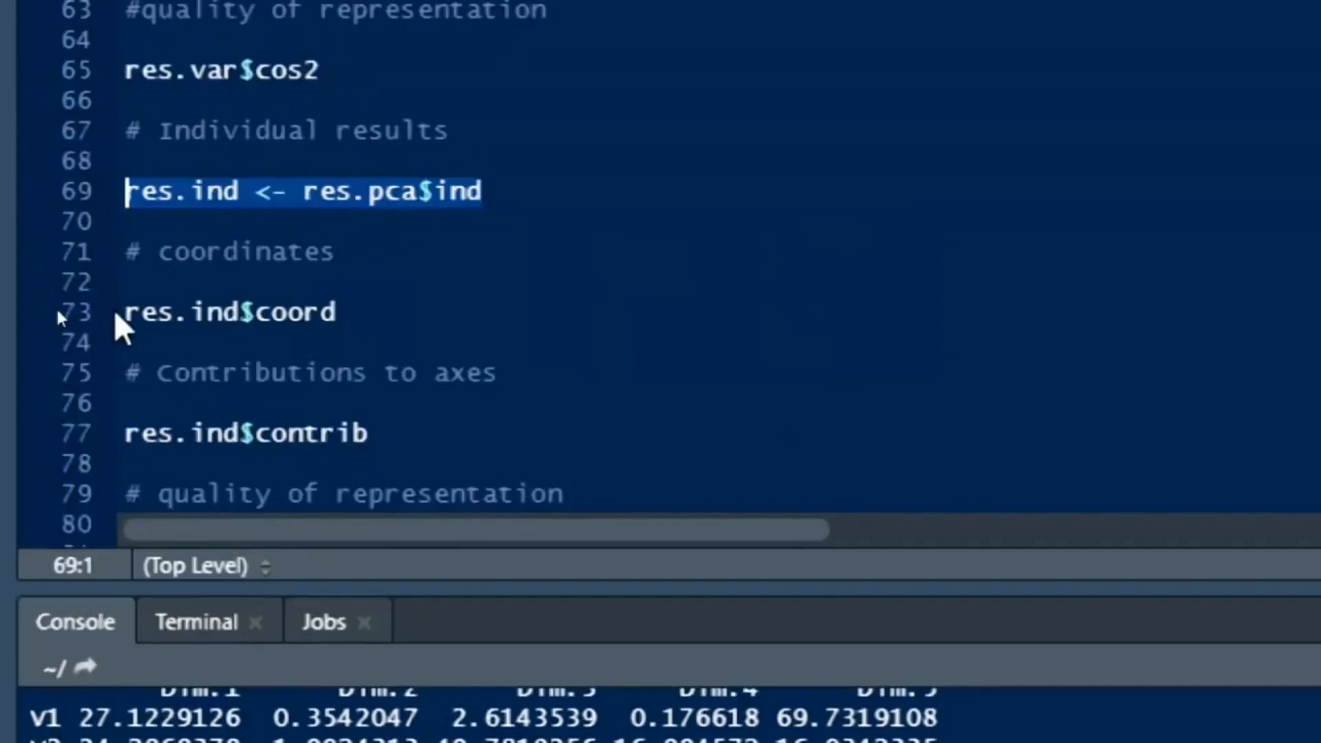
# Run res.ind$coord and res.ind$contrib to print the individuals' coordinates and contributions, and inspect the Dim.2 contribution of individual 6
pyautogui.moveTo(114, 310); pyautogui.dragTo(382, 334)
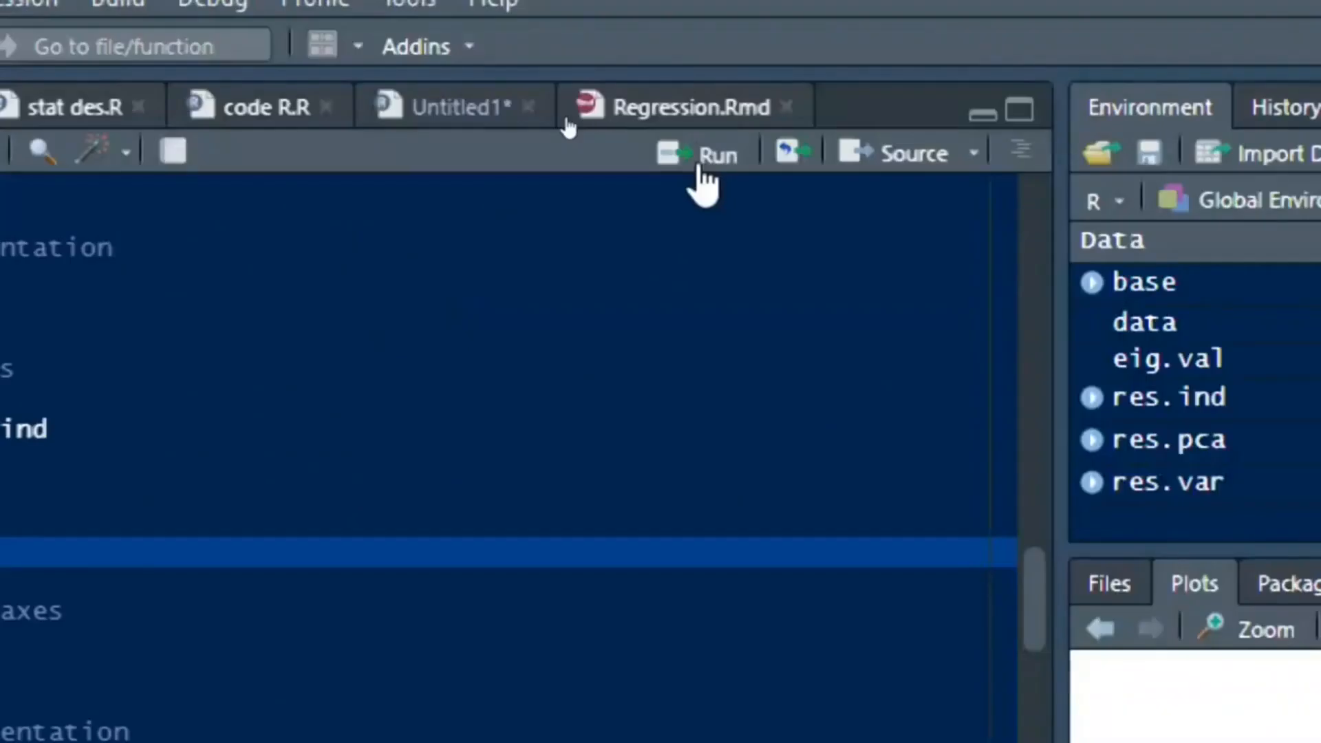
pyautogui.click(701, 167)
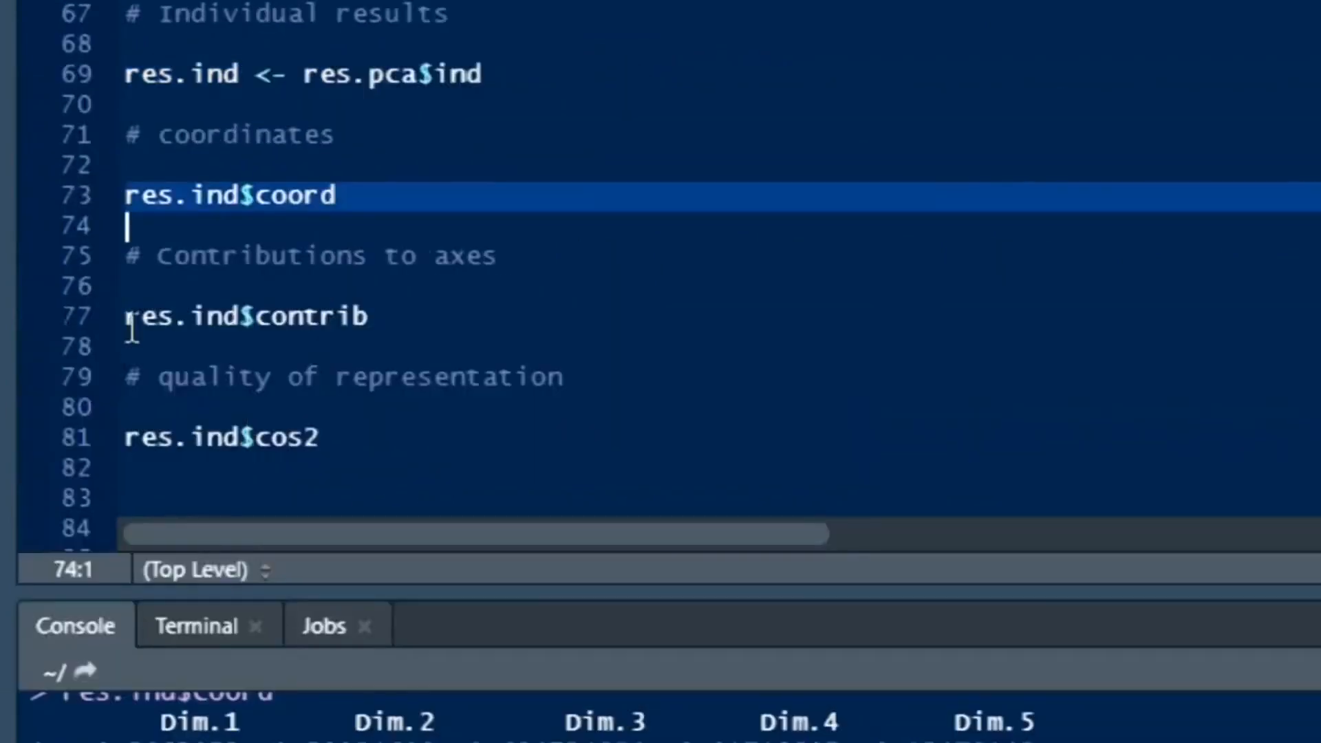
pyautogui.moveTo(132, 330); pyautogui.dragTo(403, 337)
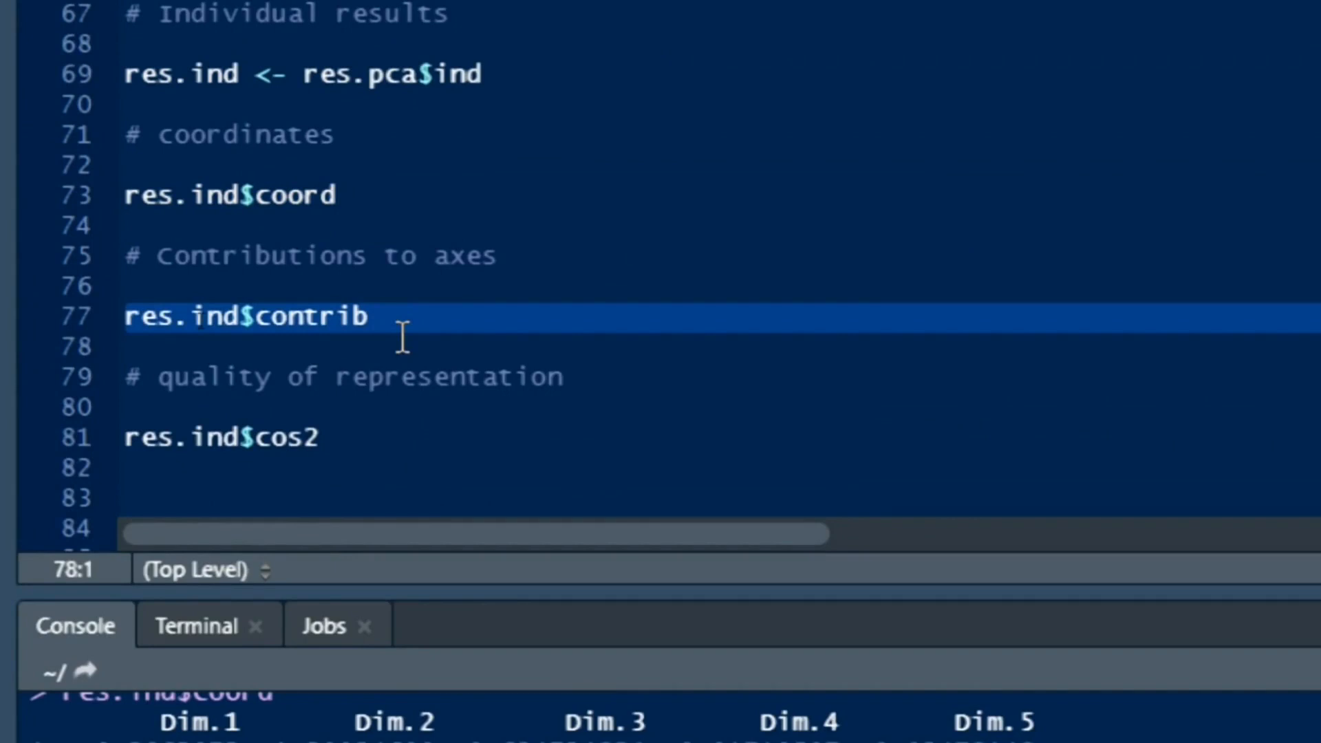
pyautogui.hotkey('ctrl', 'Return')
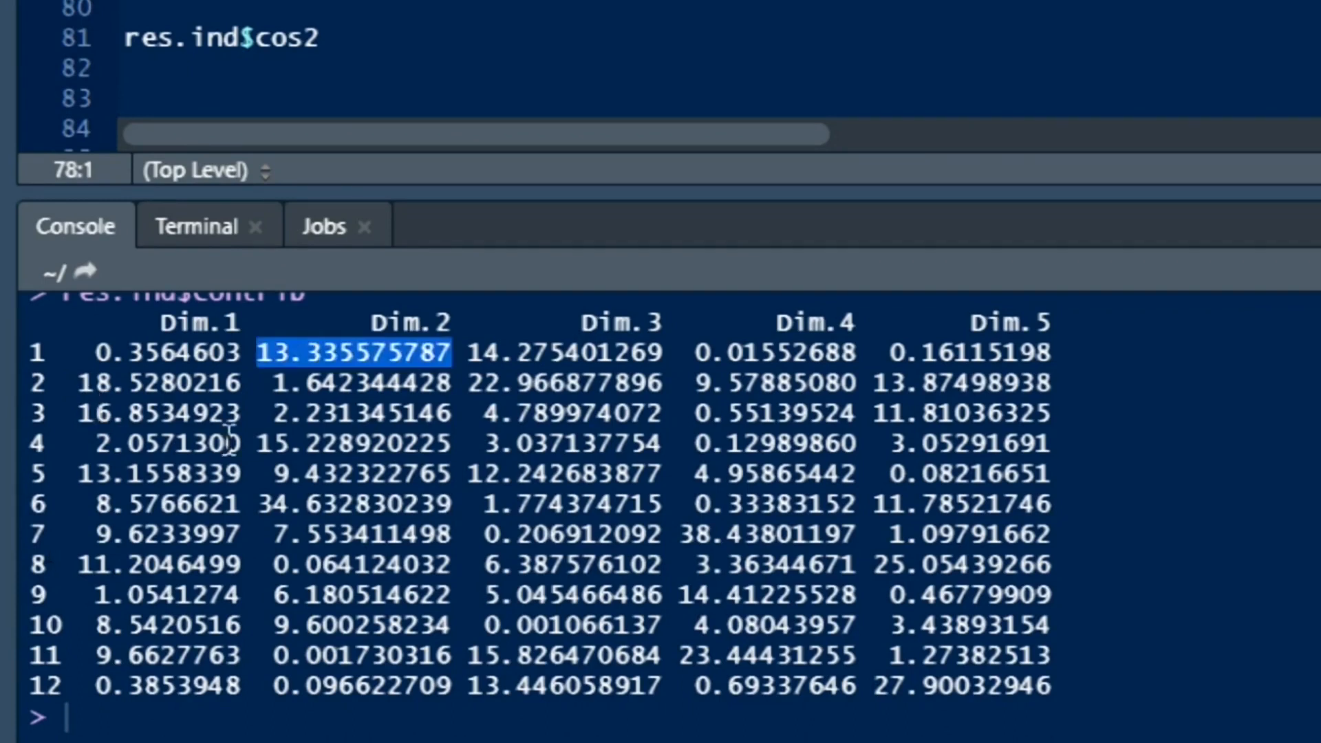
pyautogui.click(265, 505)
pyautogui.moveTo(265, 509); pyautogui.dragTo(443, 499)
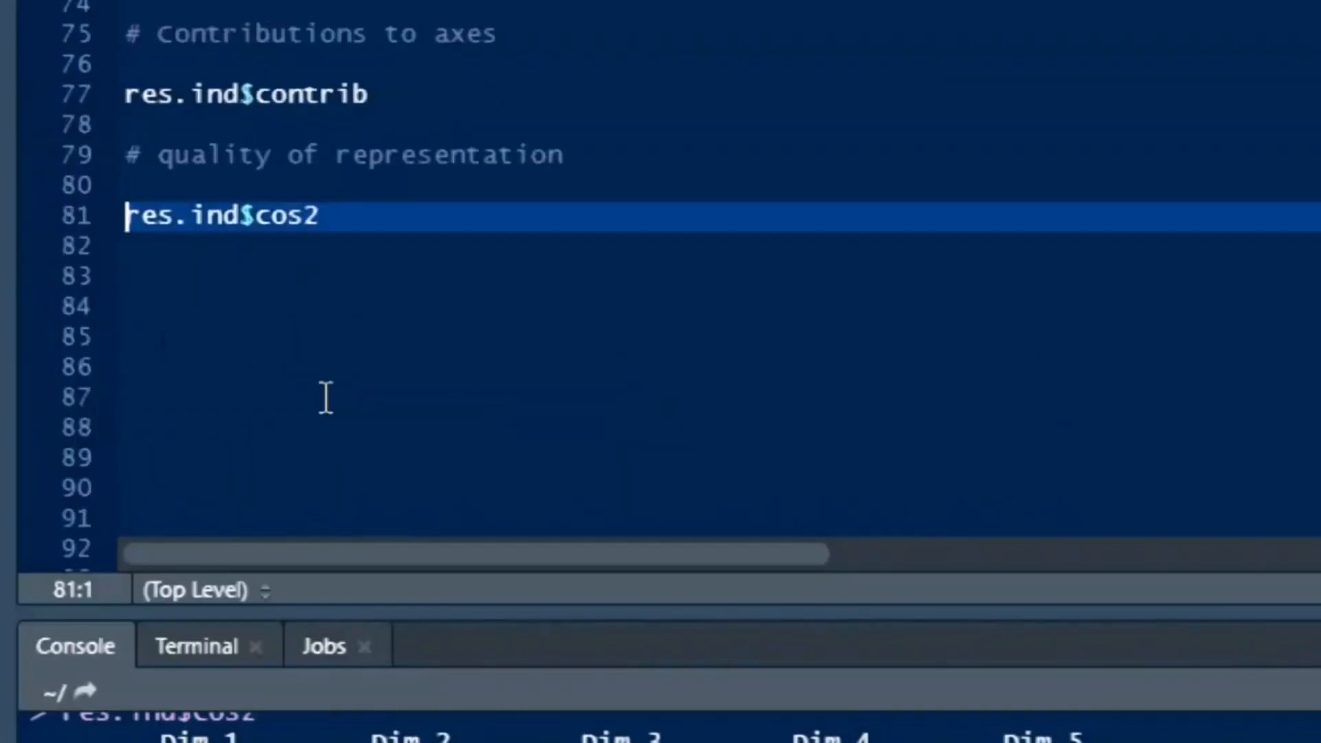
# Review the script from the individual results back through the plots and PCA code to the data import on line 3
pyautogui.scroll(-1, 319, 395)
pyautogui.scroll(5, 320, 382)
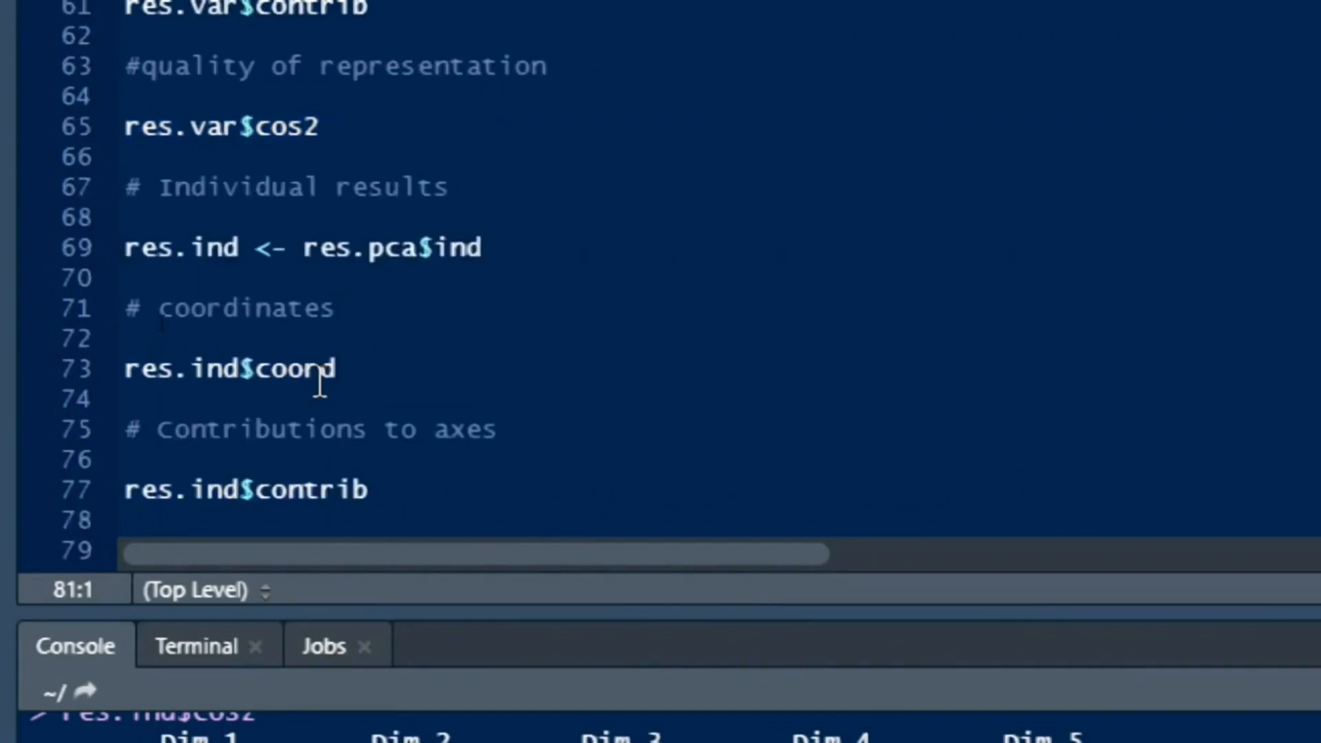
pyautogui.scroll(2, 319, 381)
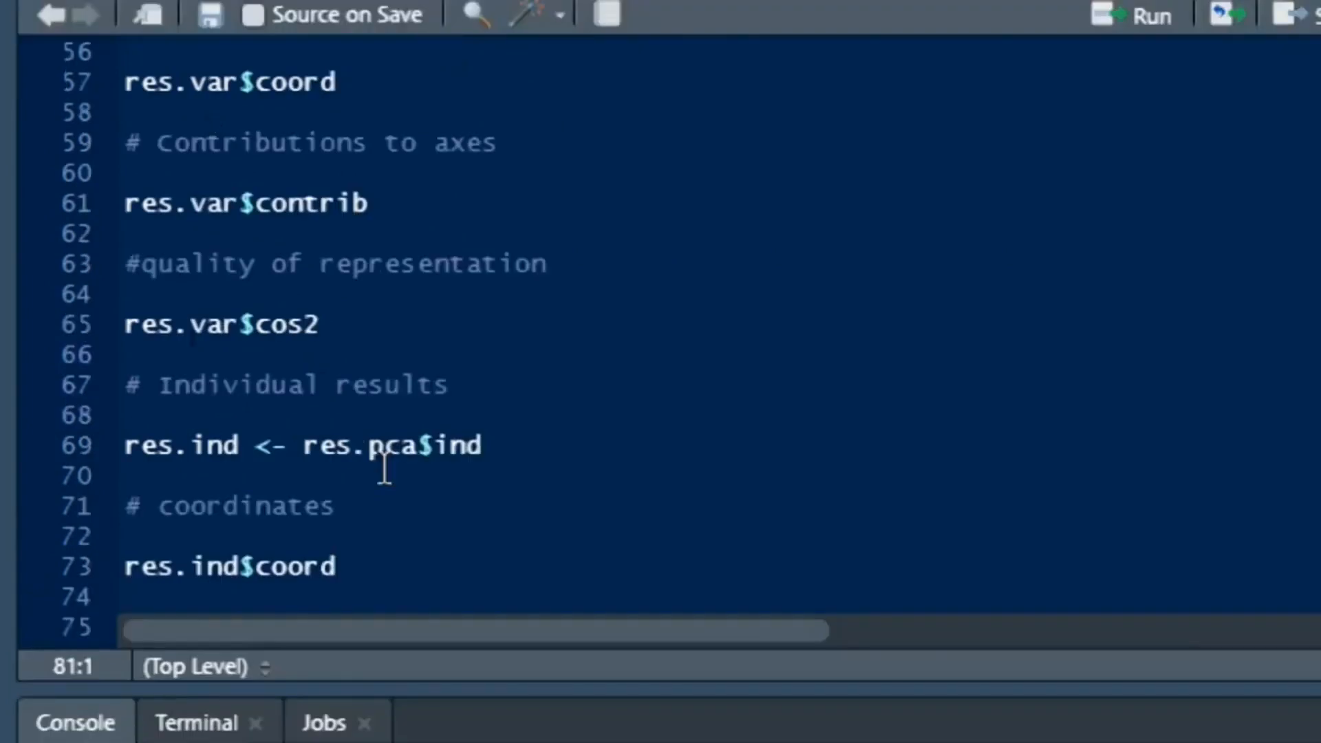
pyautogui.scroll(9, 384, 468)
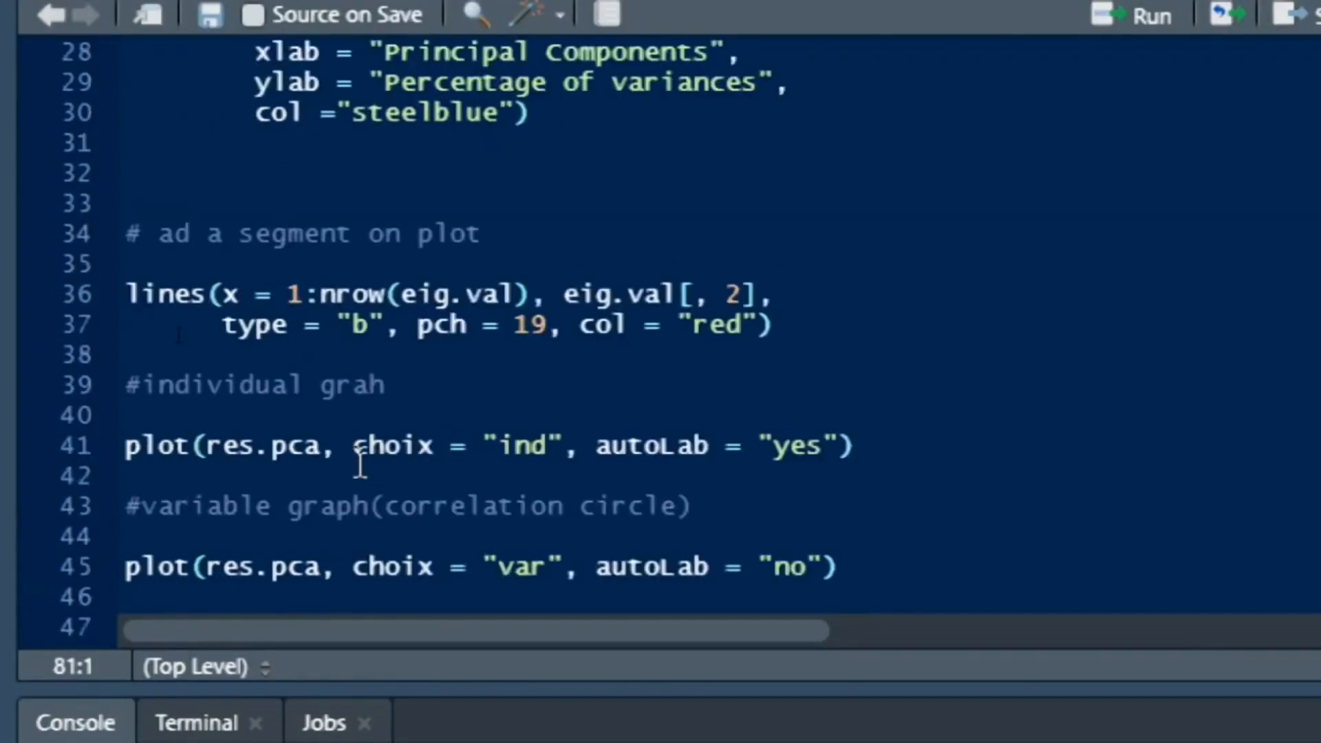
pyautogui.scroll(9, 357, 464)
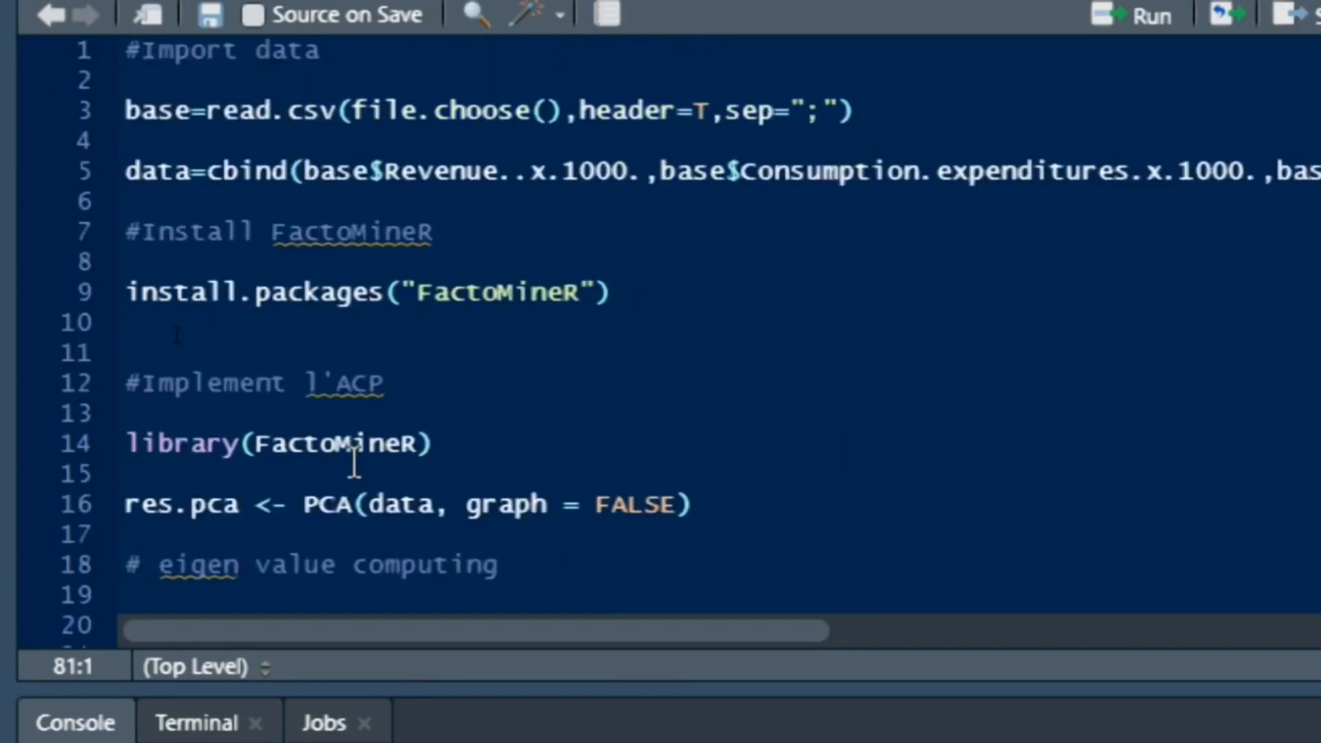